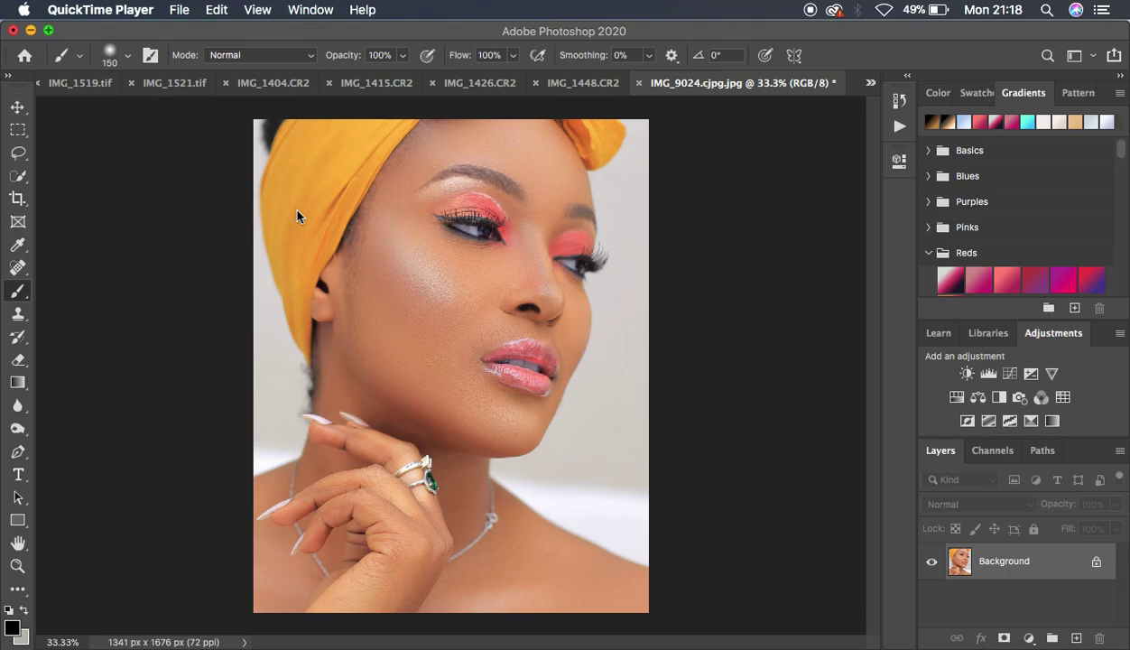
Switch to Photoshop, where the IMG_9024 portrait is open with only its Background layer
click(752, 231)
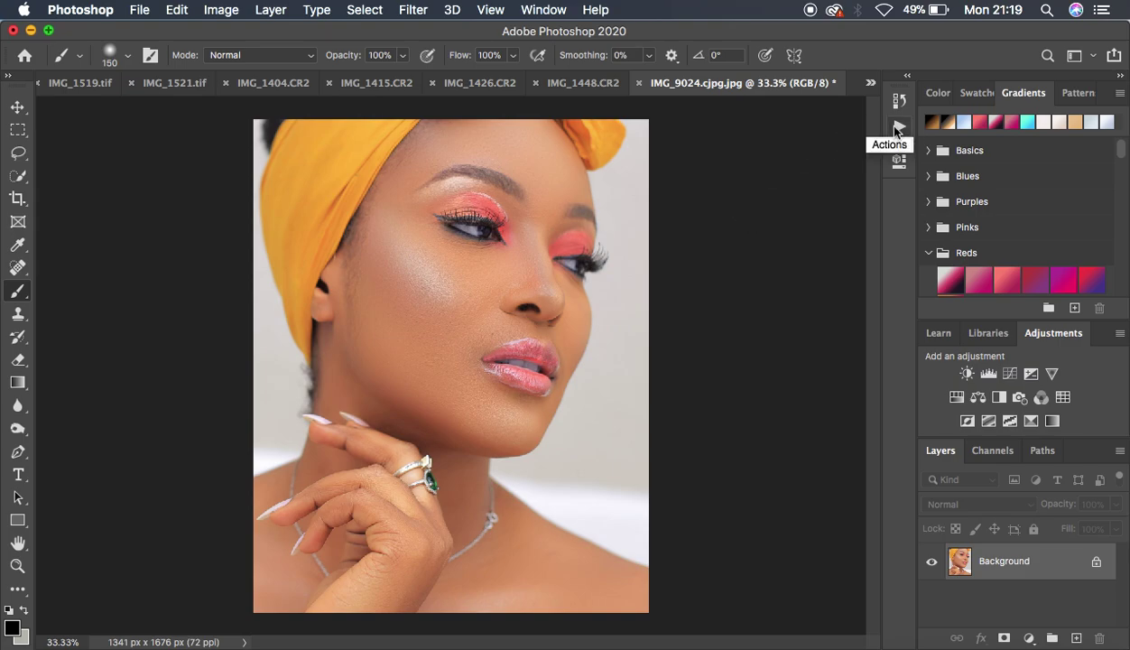
Play the FS 8 BIT action to build the HIGH FREQ and LOW FREQ layers
click(895, 127)
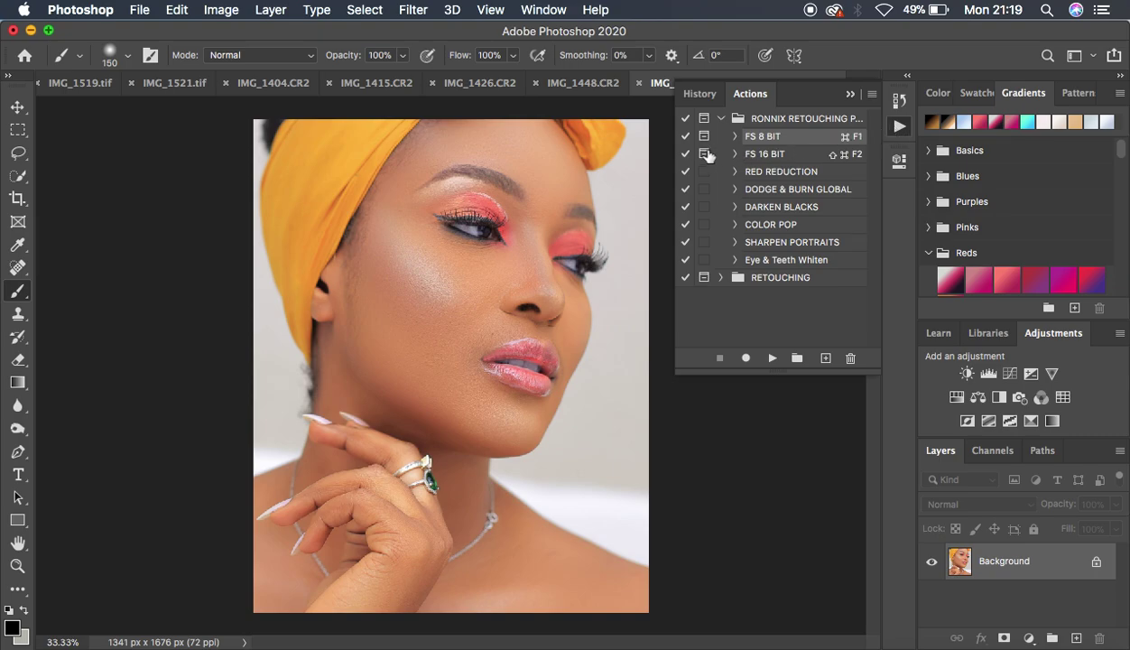
click(850, 95)
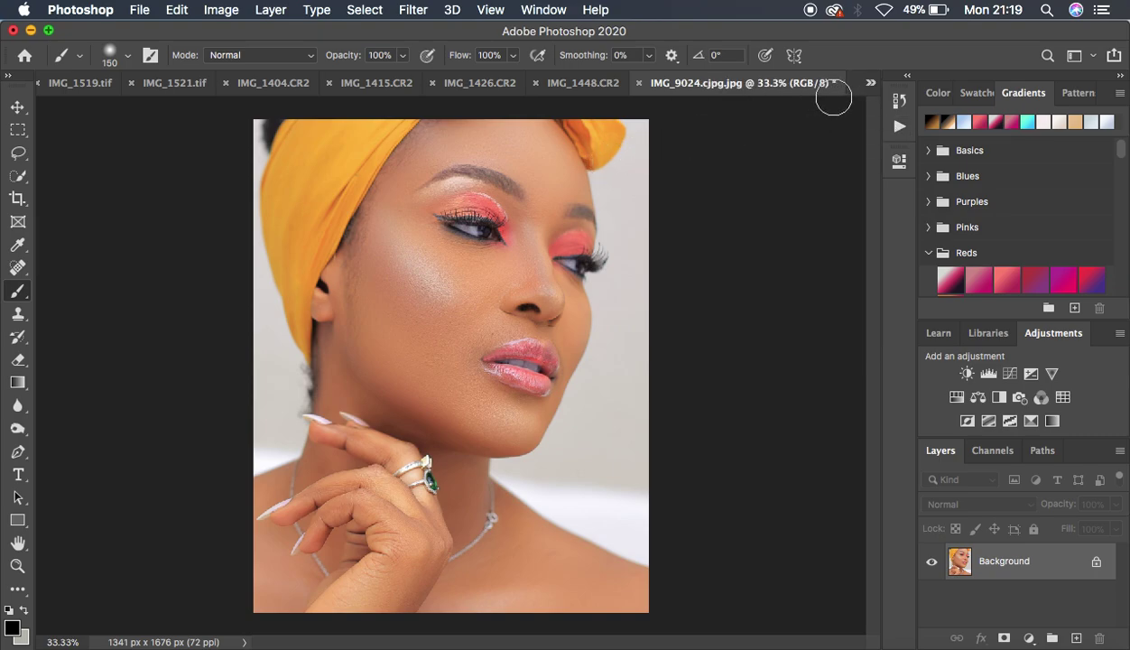
click(897, 131)
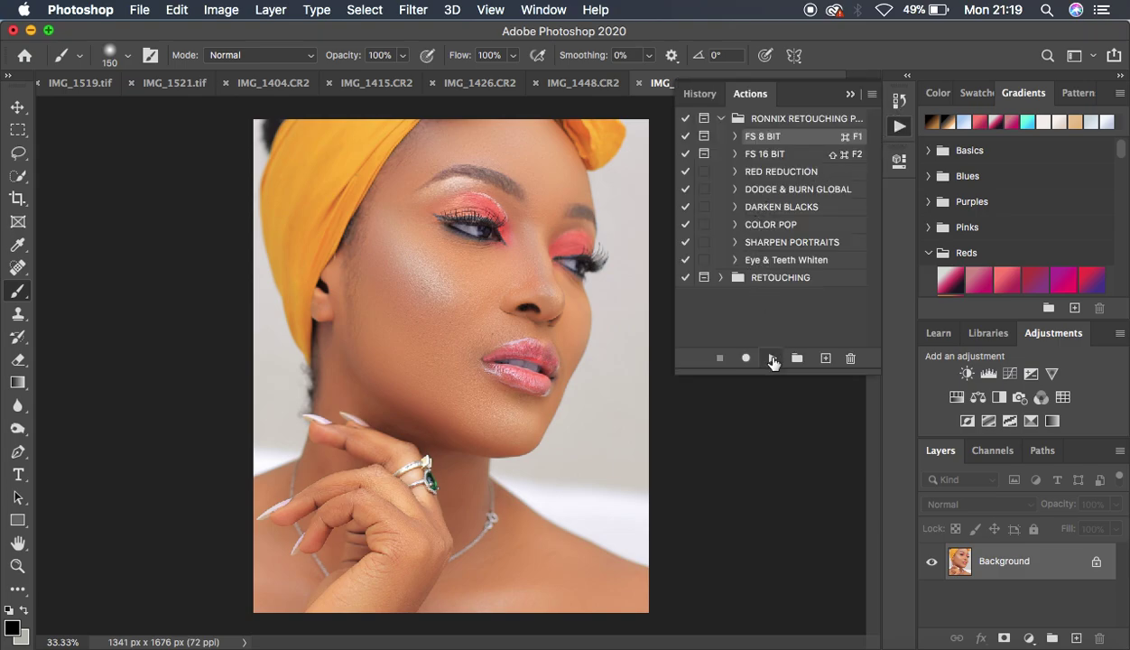
click(773, 359)
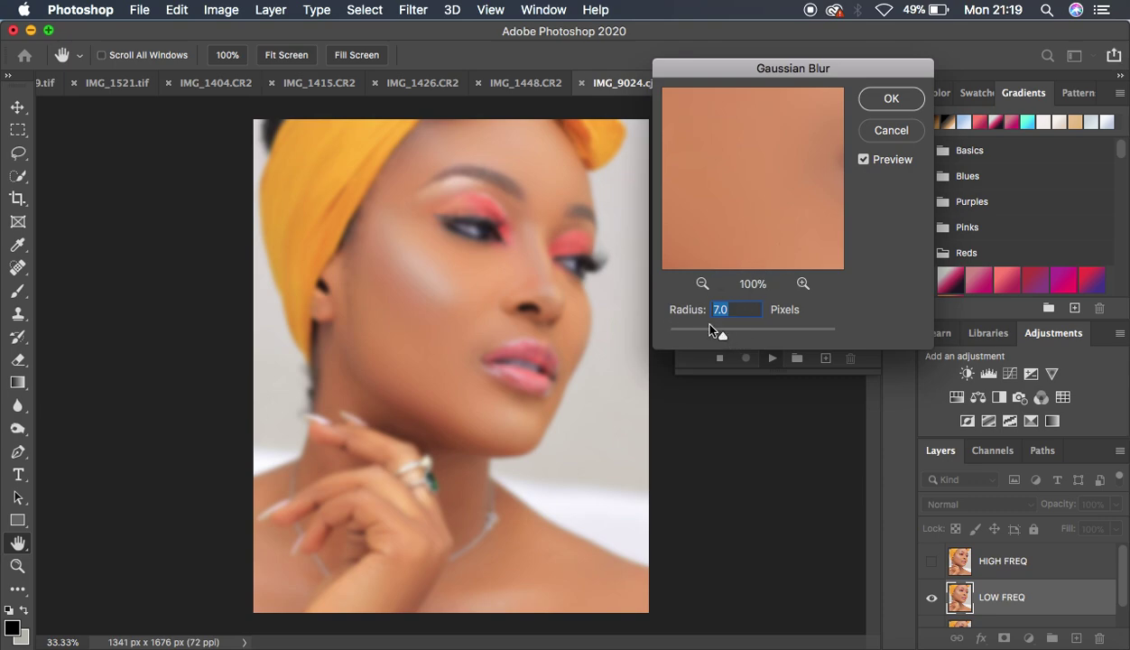
Apply a 6.0-pixel Gaussian Blur to the LOW FREQ layer
drag(721, 335, 716, 341)
drag(718, 339, 718, 336)
click(702, 285)
click(701, 285)
drag(743, 197, 779, 214)
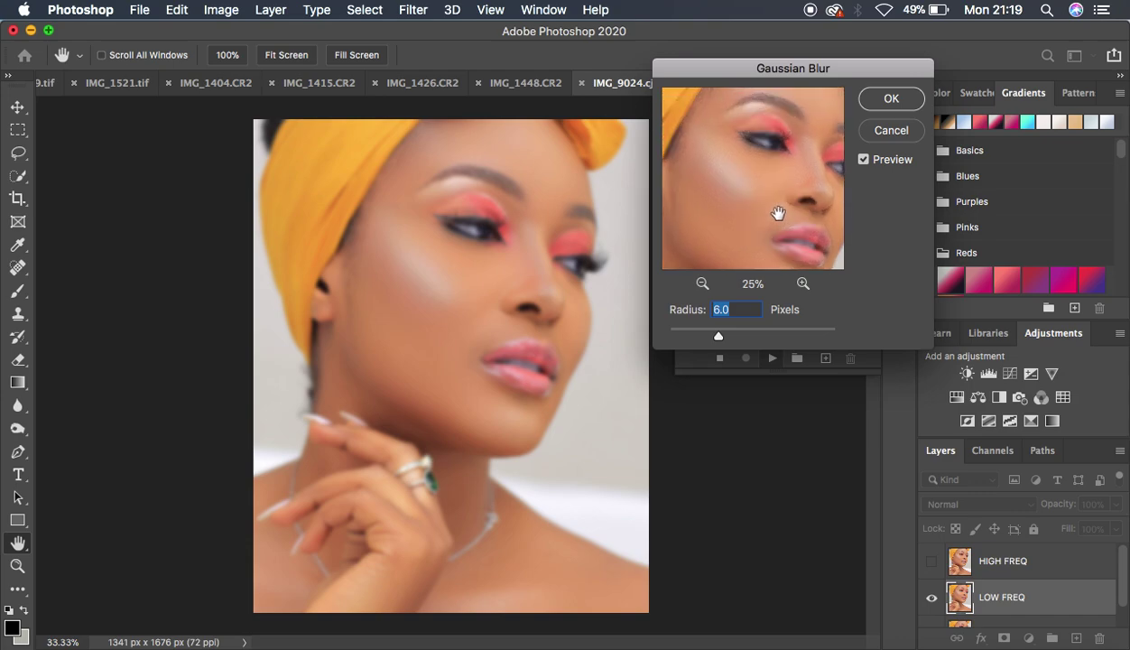
click(892, 102)
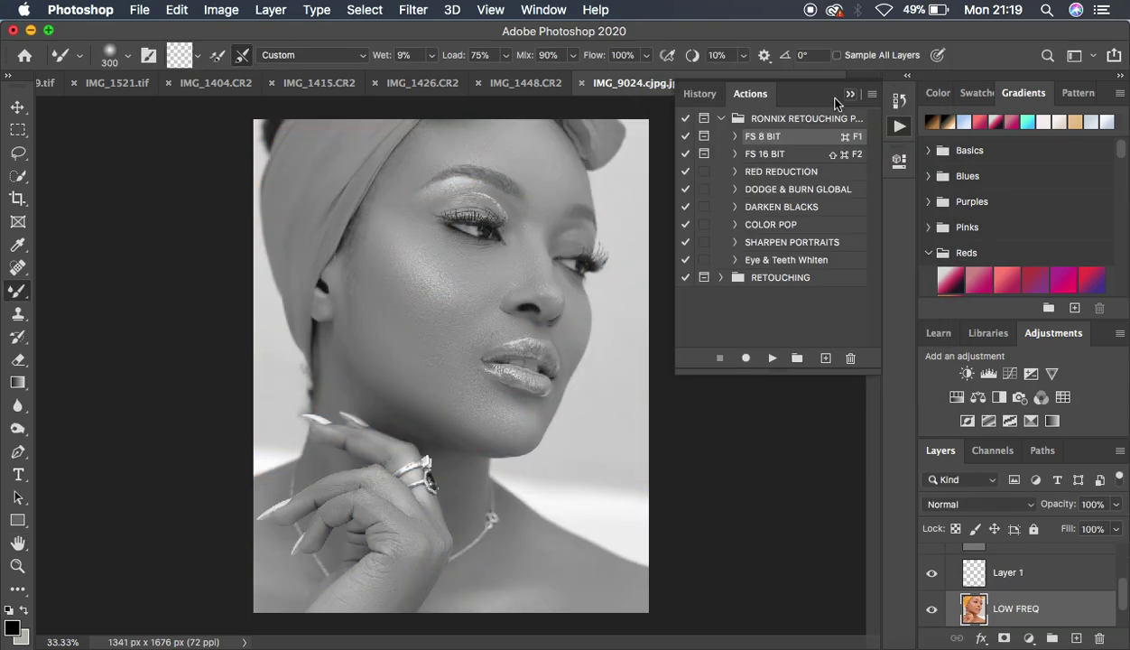
Delete the Black & White 1 adjustment layer to bring the portrait back to colour
click(850, 93)
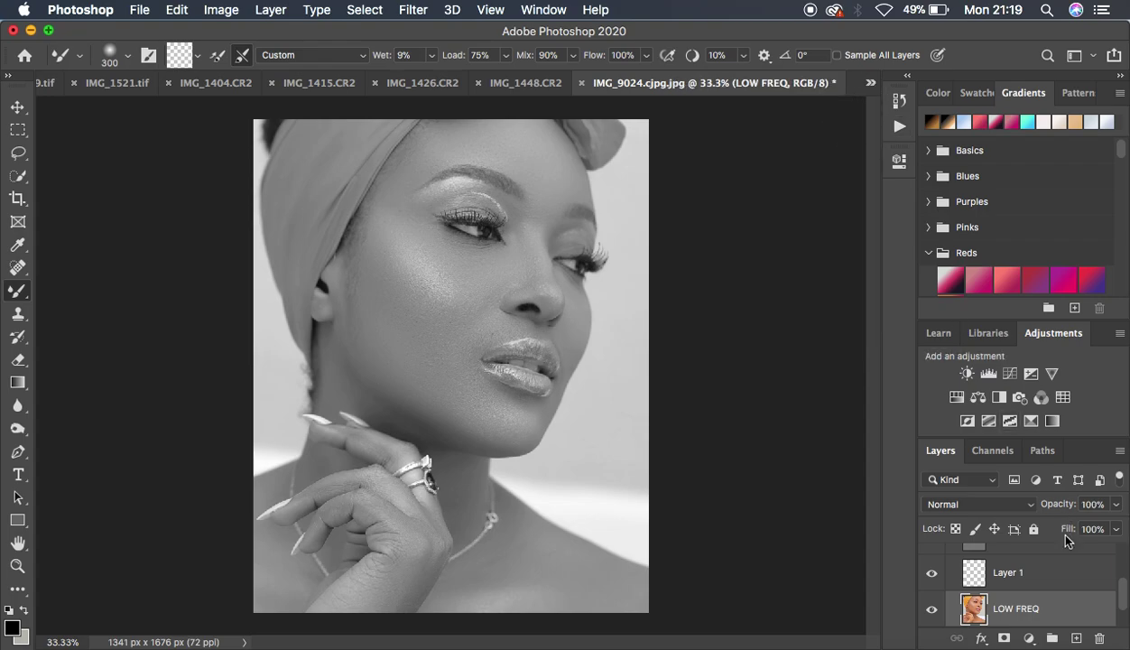
scroll(1075, 576, up, 5)
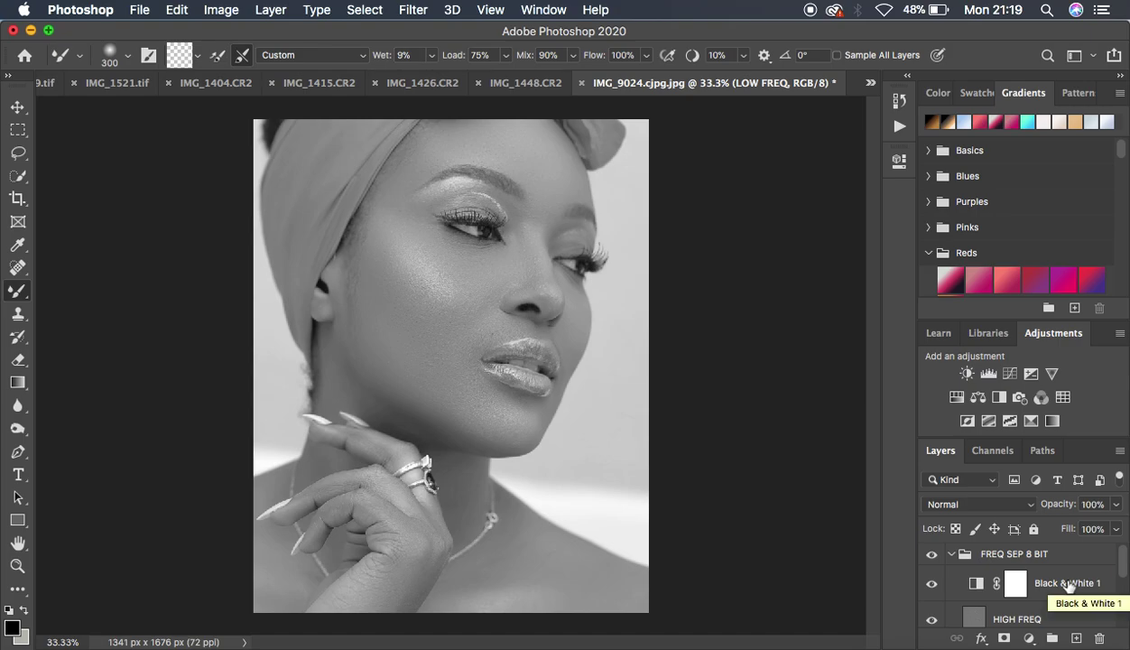
click(1068, 586)
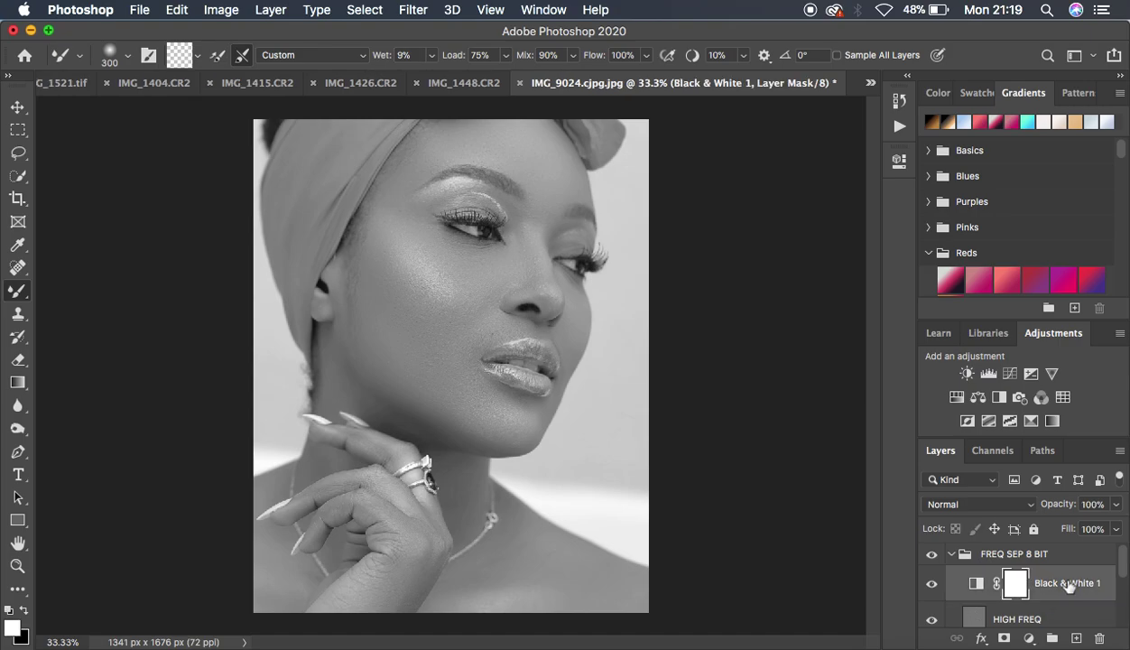
drag(1068, 585, 1100, 640)
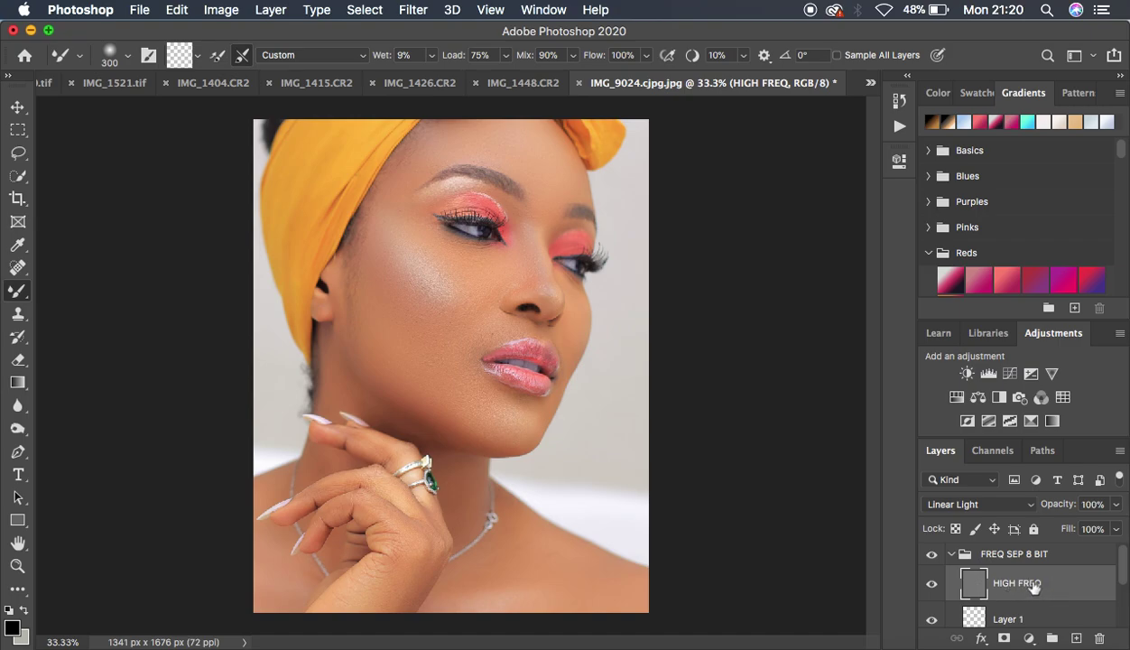
Duplicate the HIGH FREQ layer into a Linear Light HIGH FREQ copy
key(super+j)
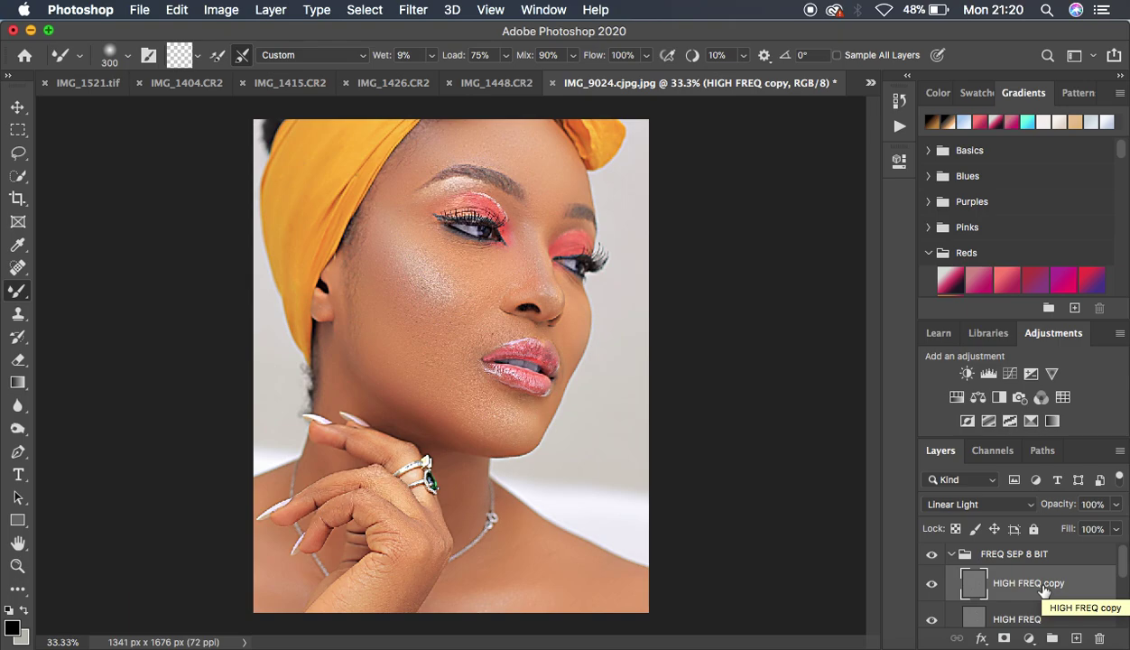
key(BackSpace)
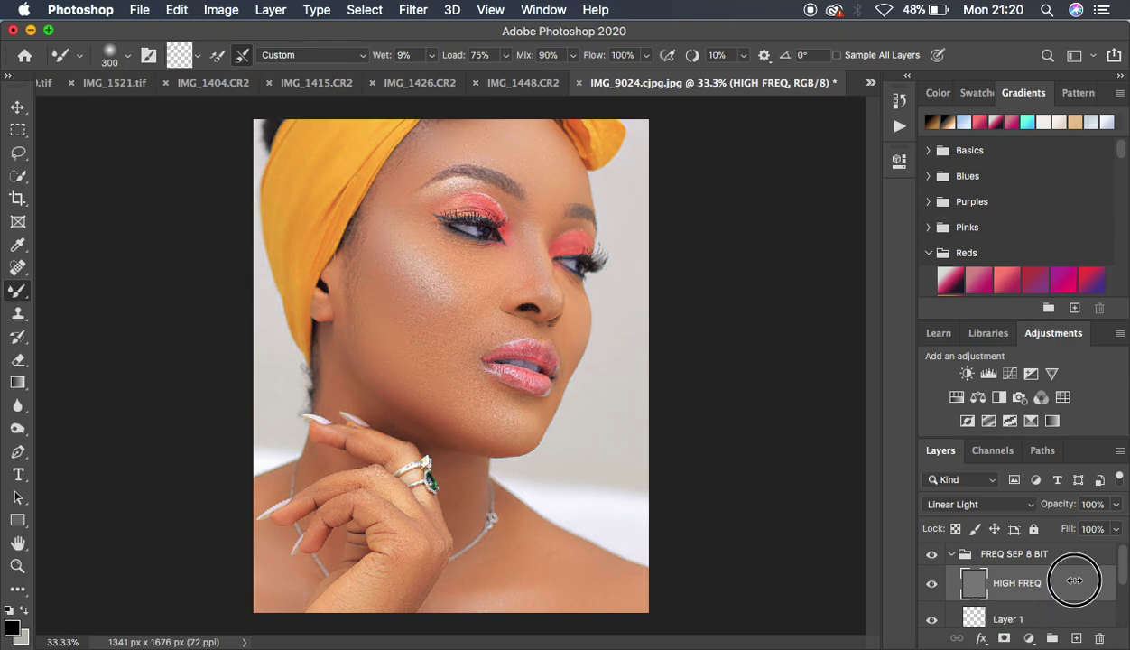
drag(1074, 580, 1077, 638)
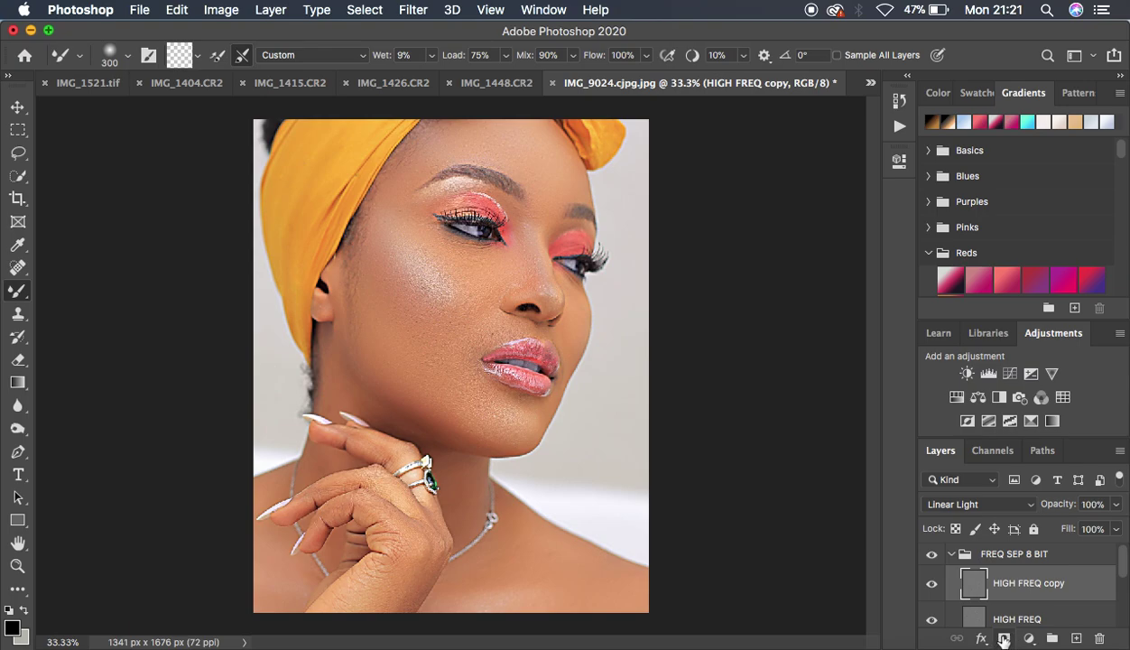
Add a layer mask to HIGH FREQ copy and invert it to black
click(1004, 638)
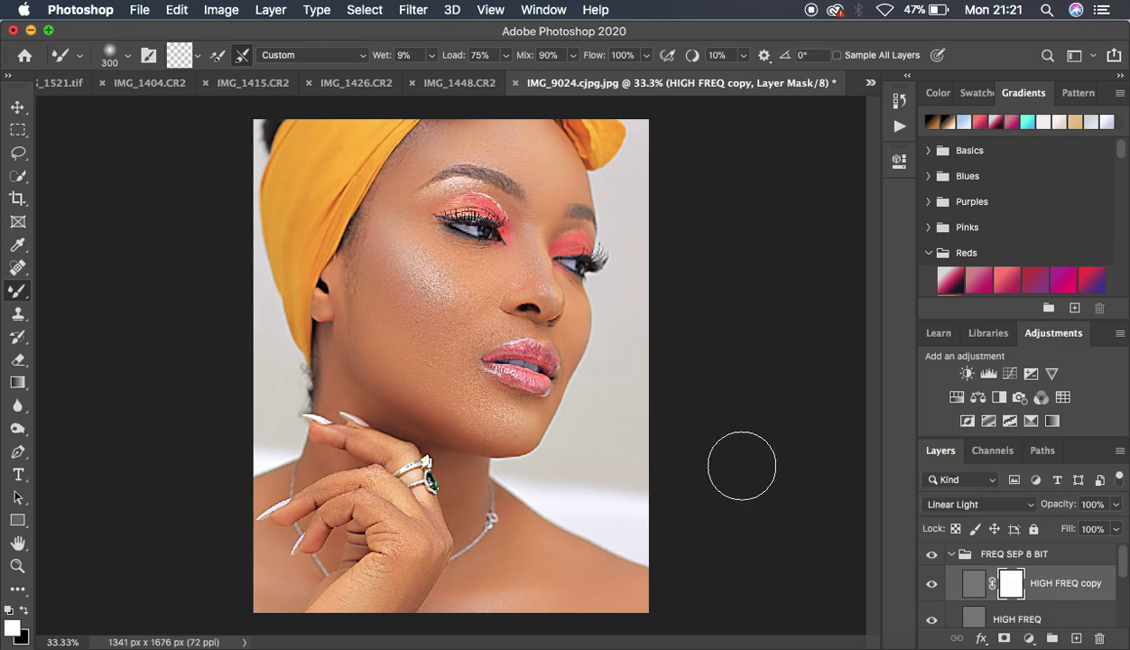
key(super+i)
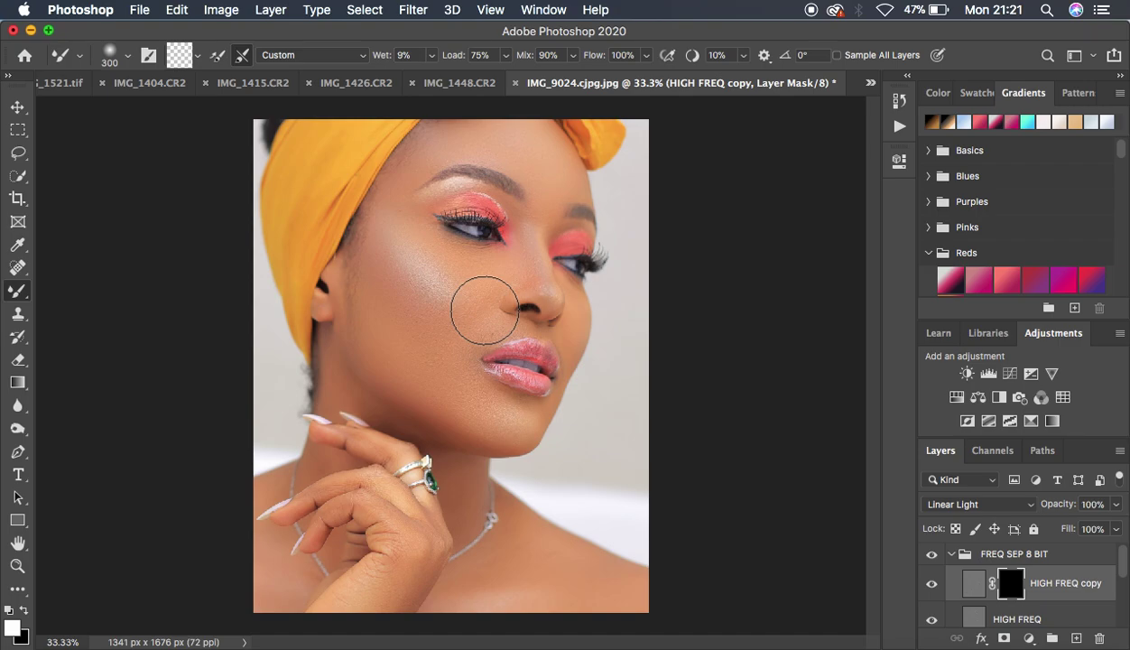
Reset to default colours with white for painting and switch to the regular Brush Tool
click(9, 613)
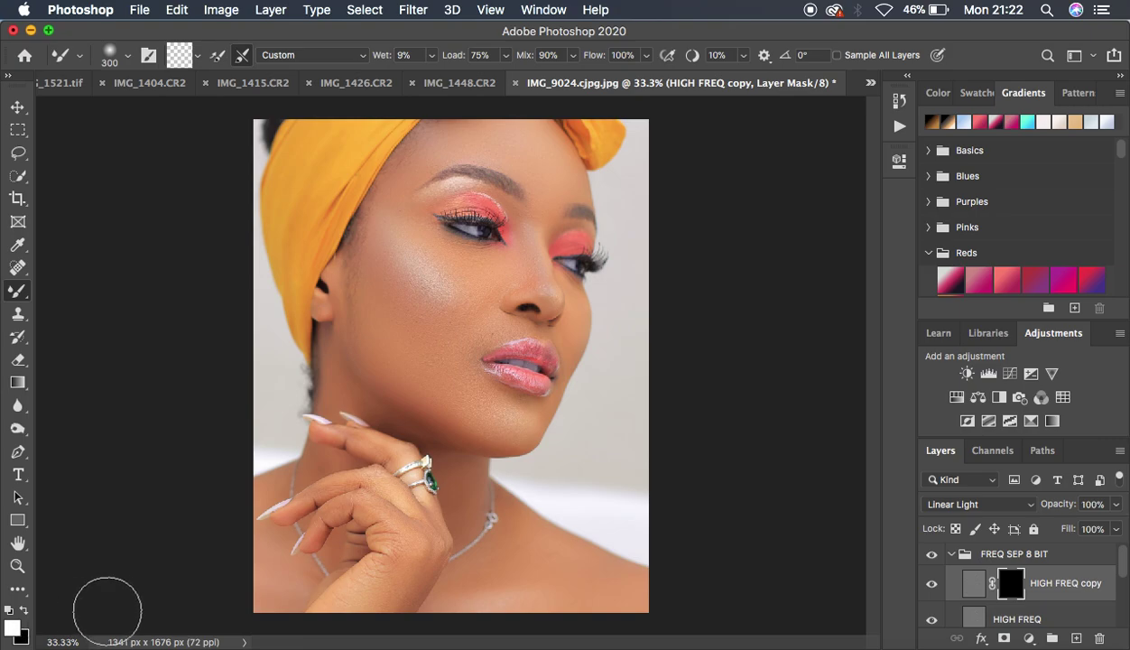
key(x)
key(x)
key(x)
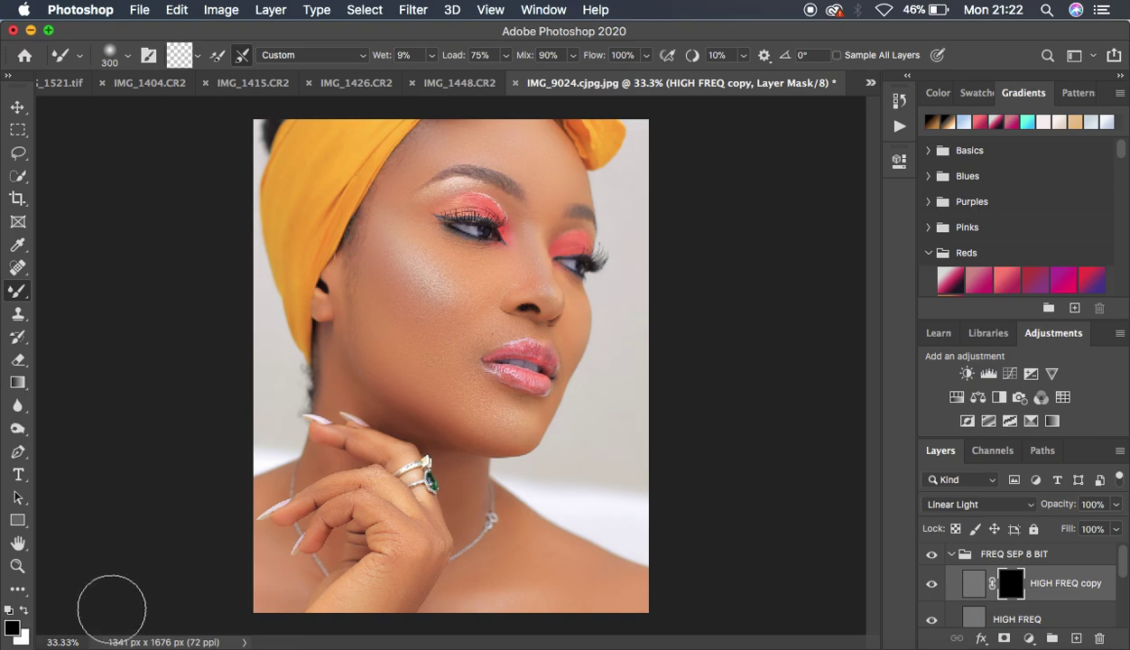
key(x)
key(x)
key(x)
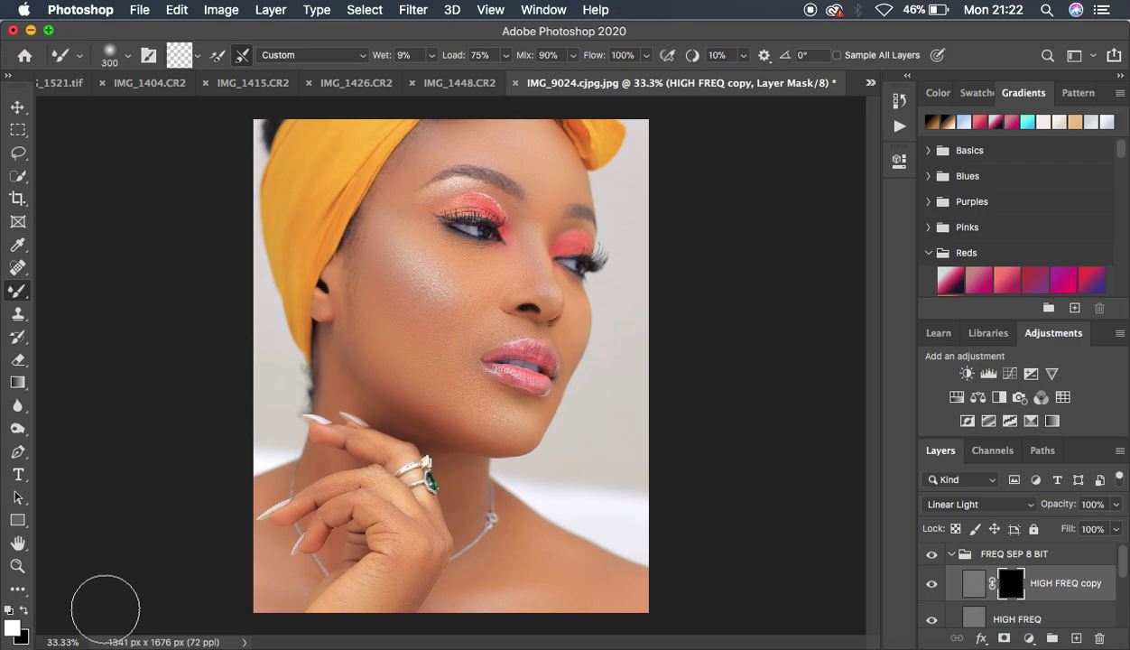
right_click(12, 293)
click(83, 287)
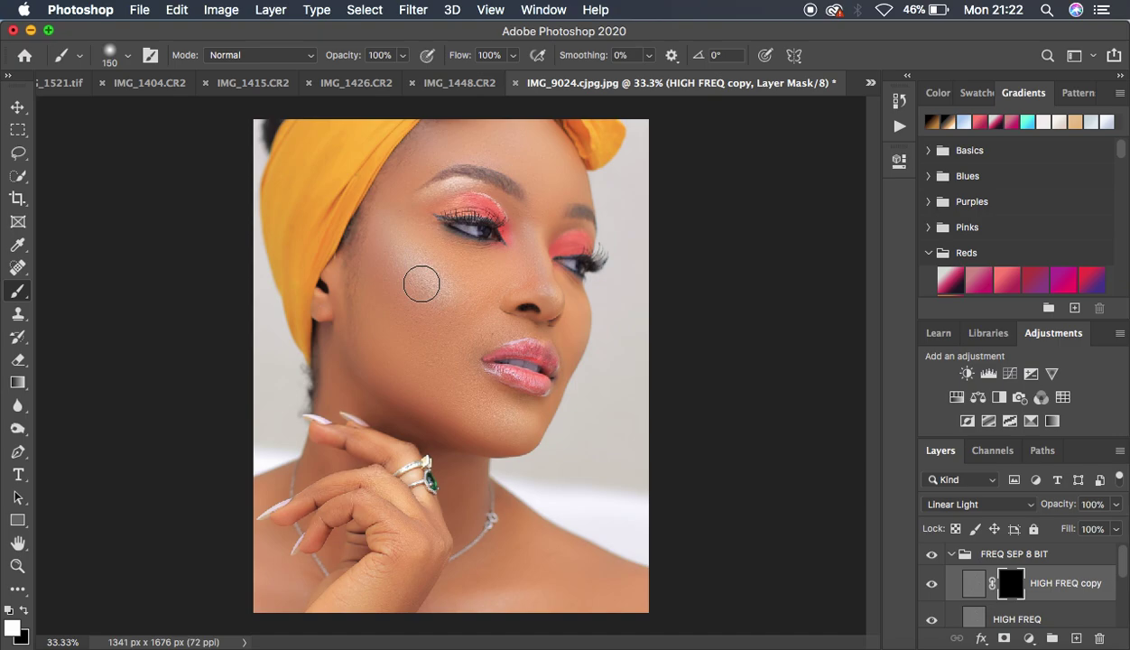
Paint white on the HIGH FREQ copy mask over the cheek, forehead and brow with a 200–250 px brush
key(bracketright)
key(bracketright)
key(bracketright)
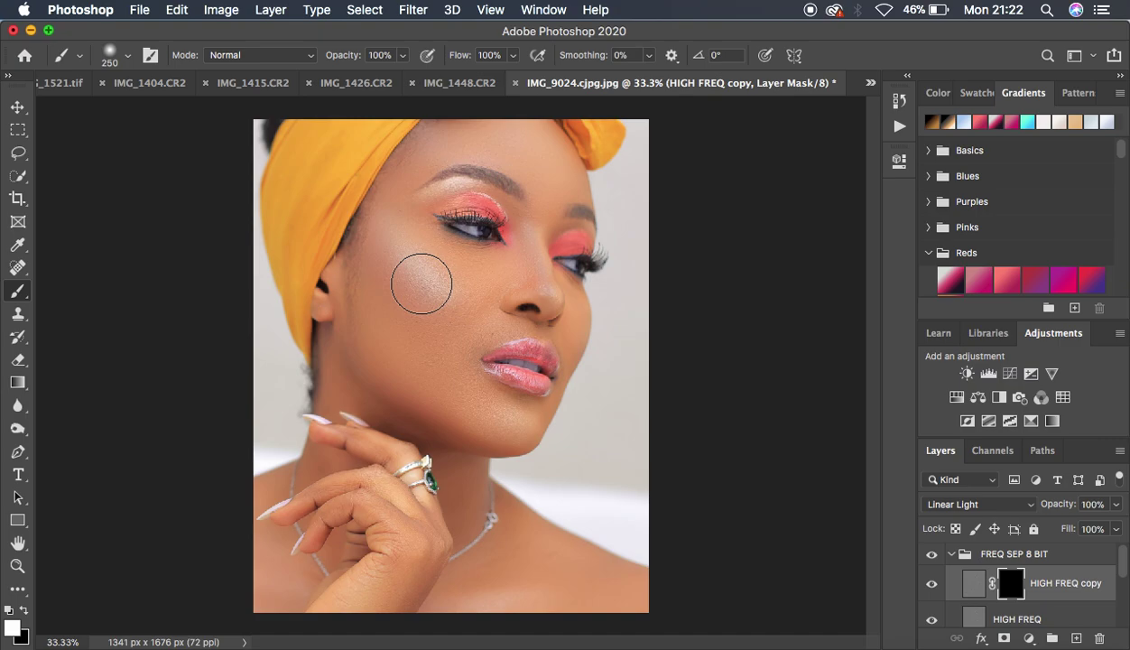
key(bracketleft)
key(bracketleft)
key(bracketleft)
key(bracketleft)
key(bracketleft)
key(bracketleft)
key(bracketleft)
key(bracketright)
key(bracketright)
key(bracketright)
key(bracketright)
key(bracketright)
key(bracketright)
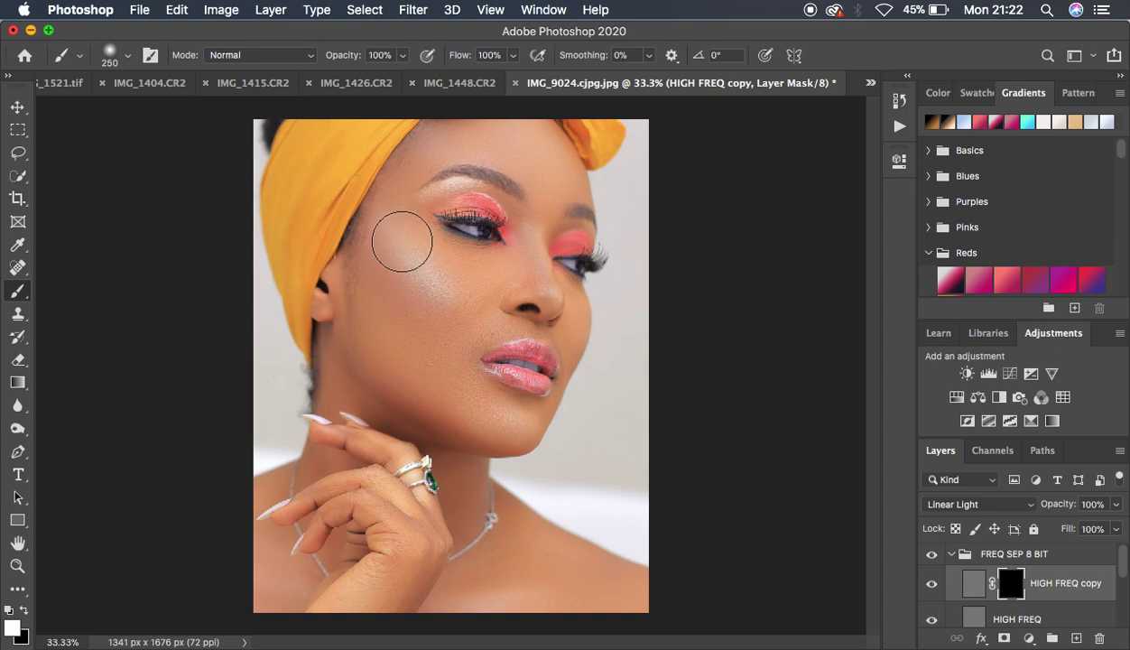
mouse_move(400, 244)
mouse_down()
mouse_move(433, 290)
mouse_move(423, 276)
mouse_move(505, 276)
mouse_move(487, 287)
mouse_move(400, 259)
mouse_move(435, 345)
mouse_move(397, 313)
mouse_move(467, 415)
mouse_move(517, 429)
mouse_move(430, 402)
mouse_move(381, 308)
mouse_move(387, 330)
mouse_move(400, 249)
mouse_move(404, 263)
mouse_move(442, 281)
mouse_move(483, 281)
mouse_move(472, 290)
mouse_move(387, 262)
mouse_move(384, 353)
mouse_move(383, 272)
mouse_move(390, 376)
mouse_move(434, 404)
mouse_move(398, 364)
mouse_move(463, 406)
mouse_move(416, 298)
mouse_up()
key(bracketleft)
key(bracketleft)
key(bracketleft)
key(bracketleft)
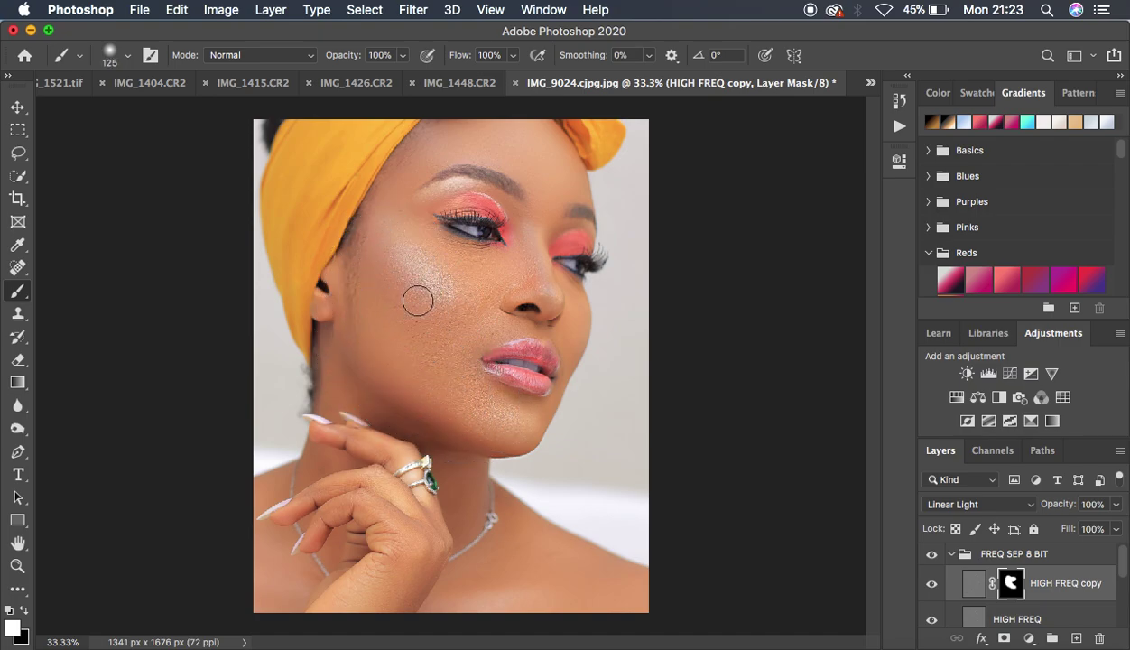
mouse_move(389, 216)
mouse_down()
mouse_move(429, 159)
mouse_move(477, 142)
mouse_move(452, 139)
mouse_move(523, 146)
mouse_move(540, 160)
mouse_move(535, 127)
mouse_move(563, 185)
mouse_move(550, 203)
mouse_move(541, 169)
mouse_move(541, 193)
mouse_move(550, 165)
mouse_move(567, 181)
mouse_move(517, 140)
mouse_move(535, 155)
mouse_move(476, 145)
mouse_move(541, 132)
mouse_move(570, 199)
mouse_up()
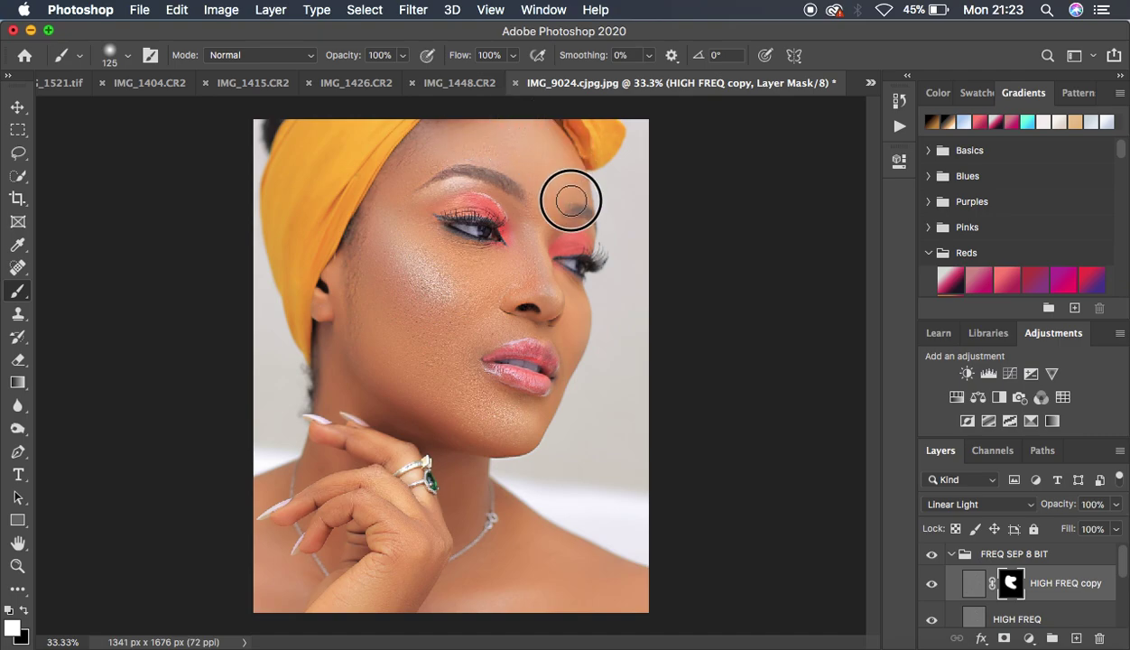
mouse_move(441, 201)
mouse_down()
mouse_move(495, 218)
mouse_move(485, 202)
mouse_move(492, 237)
mouse_move(460, 224)
mouse_move(498, 235)
mouse_move(525, 270)
mouse_move(532, 222)
mouse_move(554, 271)
mouse_move(547, 305)
mouse_move(560, 239)
mouse_move(575, 248)
mouse_move(571, 343)
mouse_move(550, 305)
mouse_move(497, 325)
mouse_move(517, 312)
mouse_move(573, 333)
mouse_move(565, 388)
mouse_move(534, 424)
mouse_move(484, 434)
mouse_move(375, 361)
mouse_move(353, 295)
mouse_move(378, 252)
mouse_move(366, 277)
mouse_up()
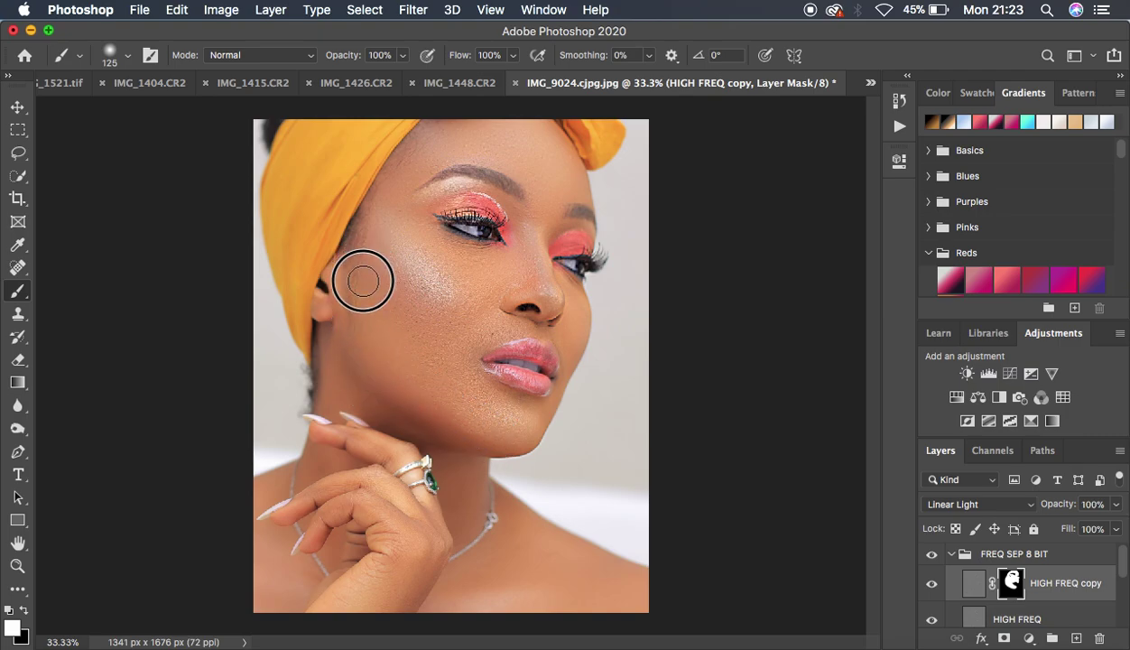
Reveal more sharpening over the hand, chin and temple with 300 and 175 px brushes
key(bracketright)
key(bracketright)
key(bracketright)
key(bracketright)
key(bracketright)
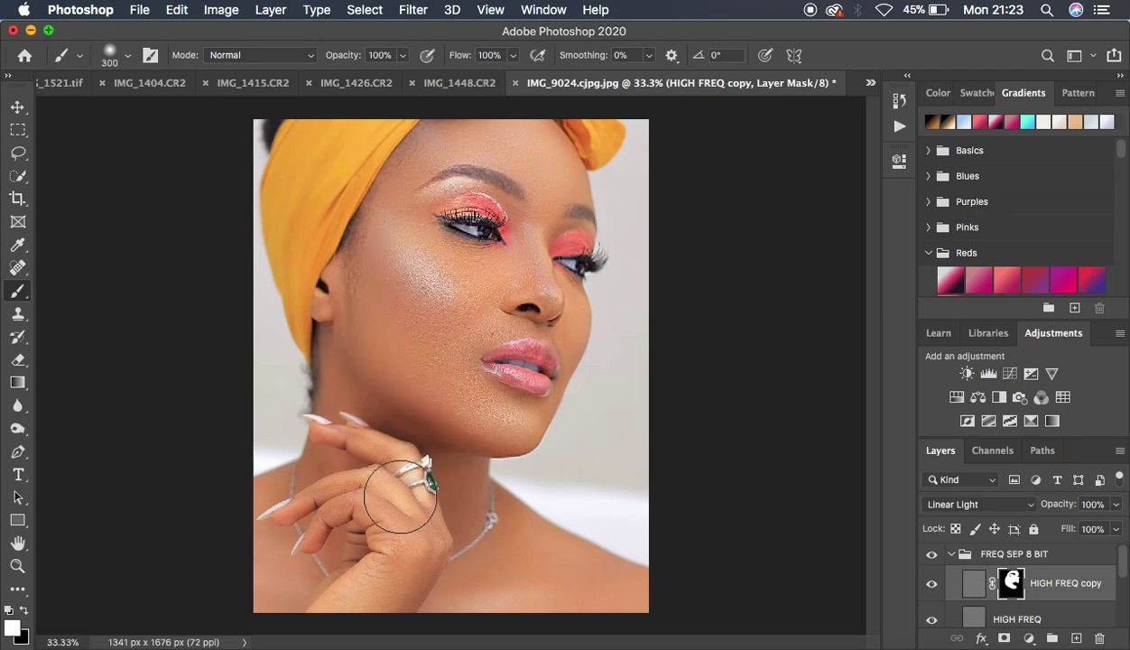
mouse_move(327, 515)
mouse_down()
mouse_move(374, 503)
mouse_move(406, 544)
mouse_move(360, 614)
mouse_move(404, 495)
mouse_move(344, 449)
mouse_move(388, 455)
mouse_move(368, 427)
mouse_move(388, 425)
mouse_move(477, 561)
mouse_move(470, 523)
mouse_move(495, 554)
mouse_move(573, 587)
mouse_move(320, 586)
mouse_move(294, 546)
mouse_move(269, 555)
mouse_move(305, 515)
mouse_move(276, 525)
mouse_move(354, 489)
mouse_move(312, 499)
mouse_move(349, 469)
mouse_move(356, 360)
mouse_move(363, 377)
mouse_move(389, 250)
mouse_move(430, 279)
mouse_move(467, 285)
mouse_up()
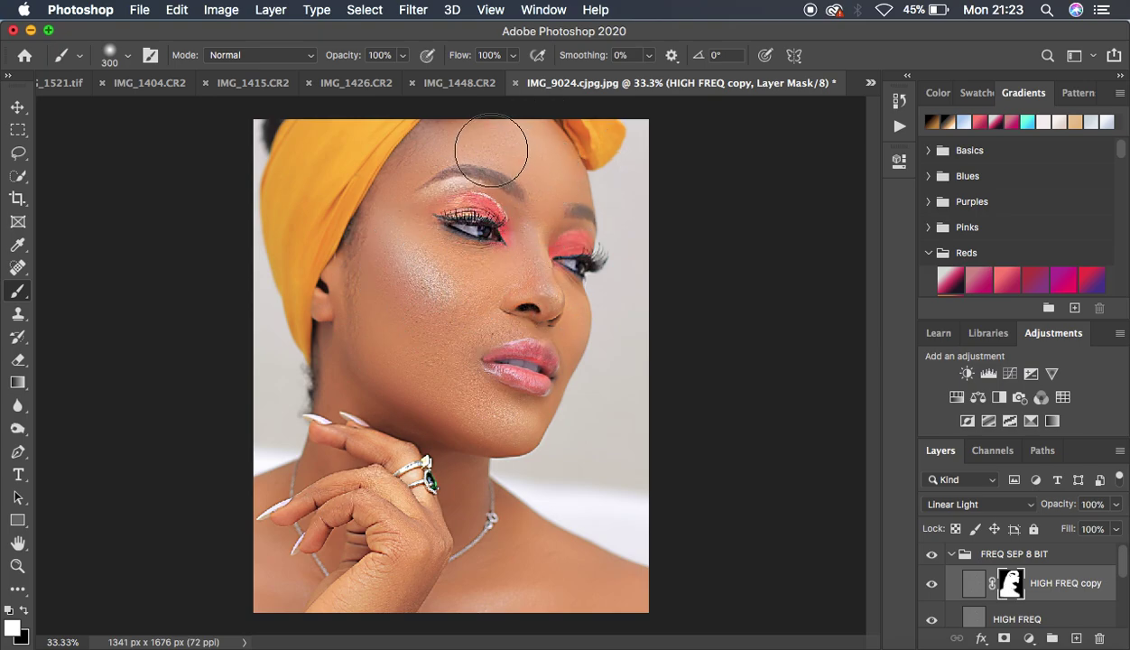
key(bracketleft)
key(bracketleft)
key(bracketleft)
drag(361, 286, 391, 218)
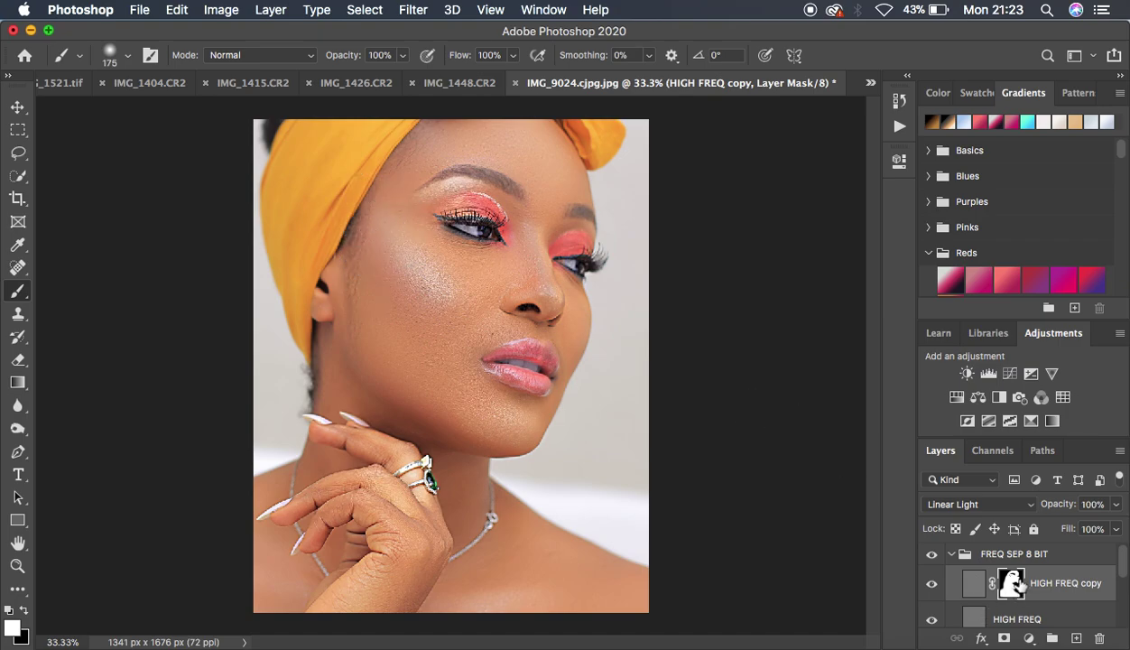
Paint black on the mask to hide the texture around the eyelid and brow
key(bracketleft)
key(bracketleft)
key(bracketleft)
key(bracketleft)
key(bracketleft)
click(25, 613)
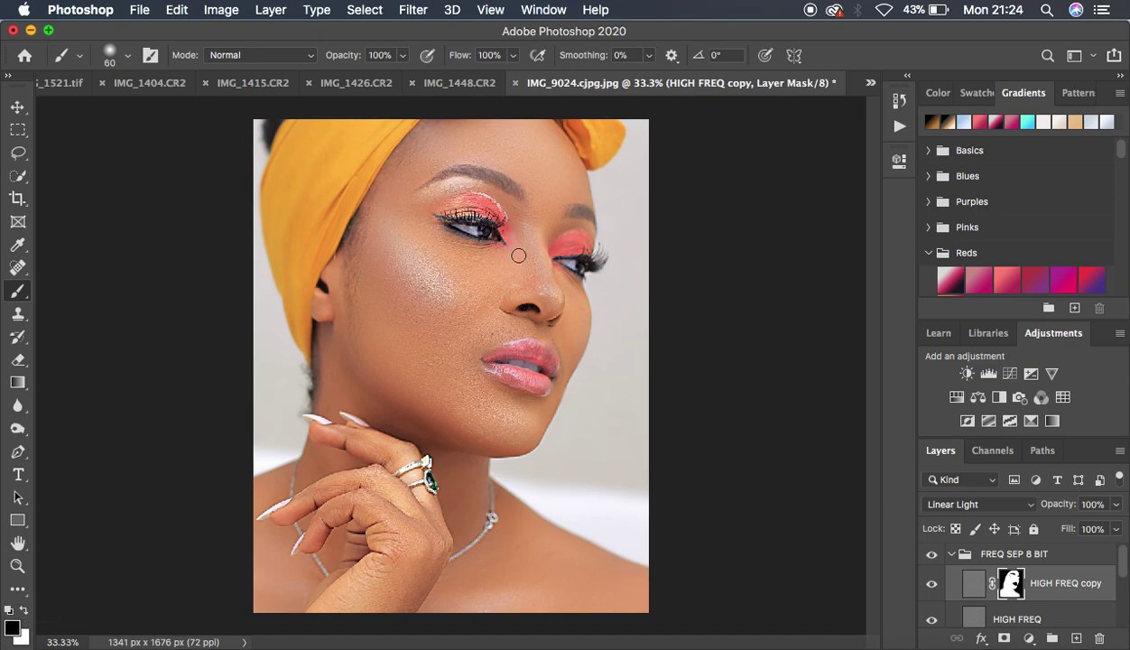
key(bracketright)
mouse_move(442, 190)
mouse_down()
mouse_move(429, 200)
mouse_move(488, 191)
mouse_move(502, 210)
mouse_move(494, 194)
mouse_move(433, 201)
mouse_move(485, 192)
mouse_move(504, 221)
mouse_up()
Toggle the HIGH FREQ copy layer's visibility to compare the sharpening
click(932, 585)
click(932, 585)
click(932, 585)
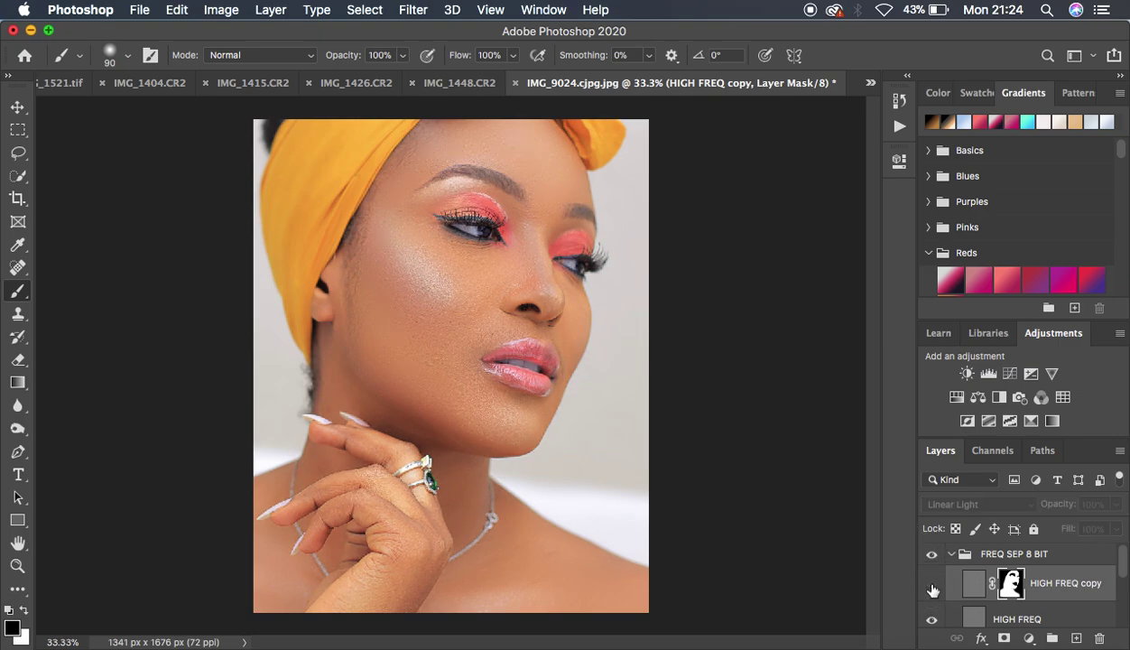
click(933, 585)
click(932, 587)
click(932, 587)
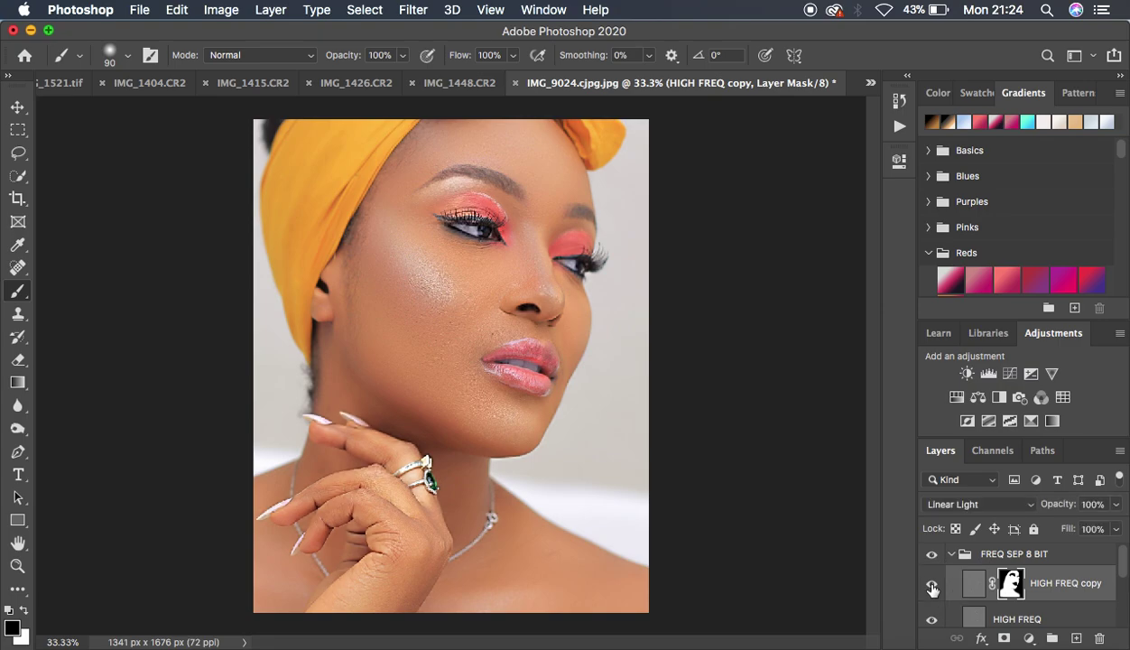
click(931, 587)
click(933, 588)
click(933, 587)
click(933, 588)
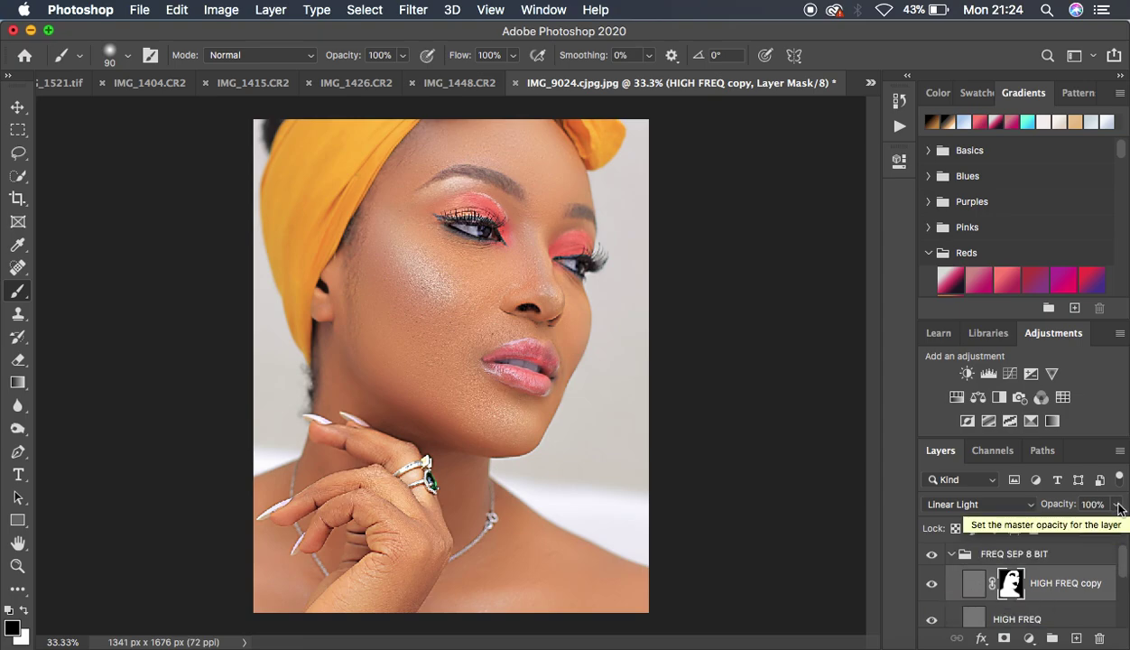
Lower HIGH FREQ copy opacity to 52% and collapse the FREQ SEP 8 BIT group
click(1118, 506)
drag(1101, 533, 1077, 529)
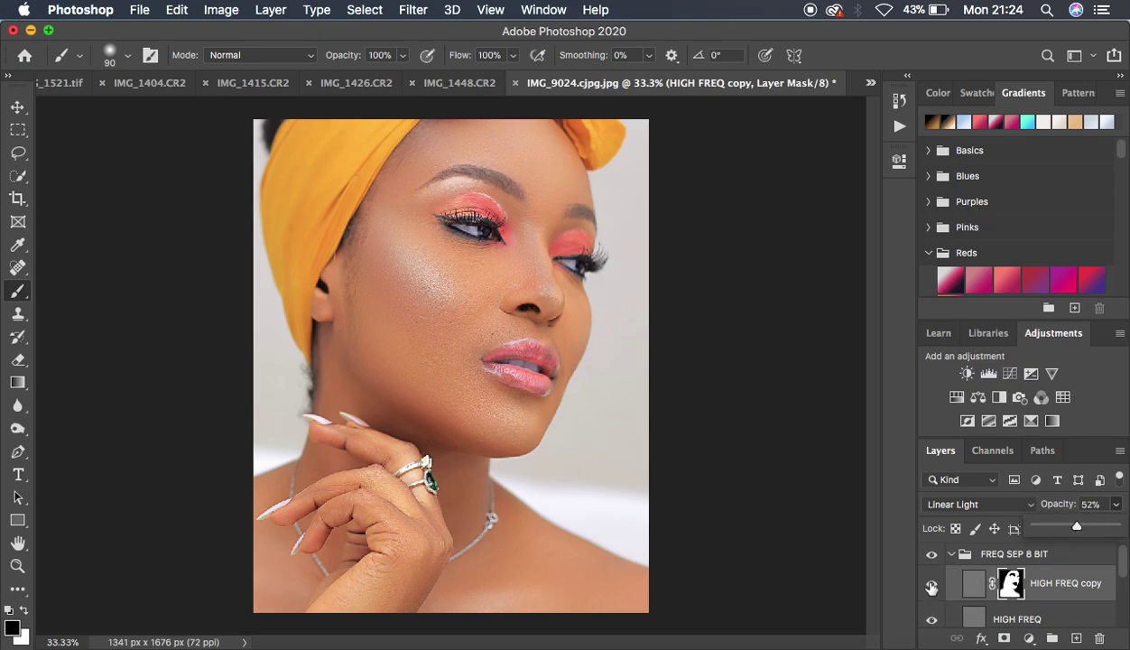
click(932, 585)
click(932, 586)
click(932, 586)
click(932, 586)
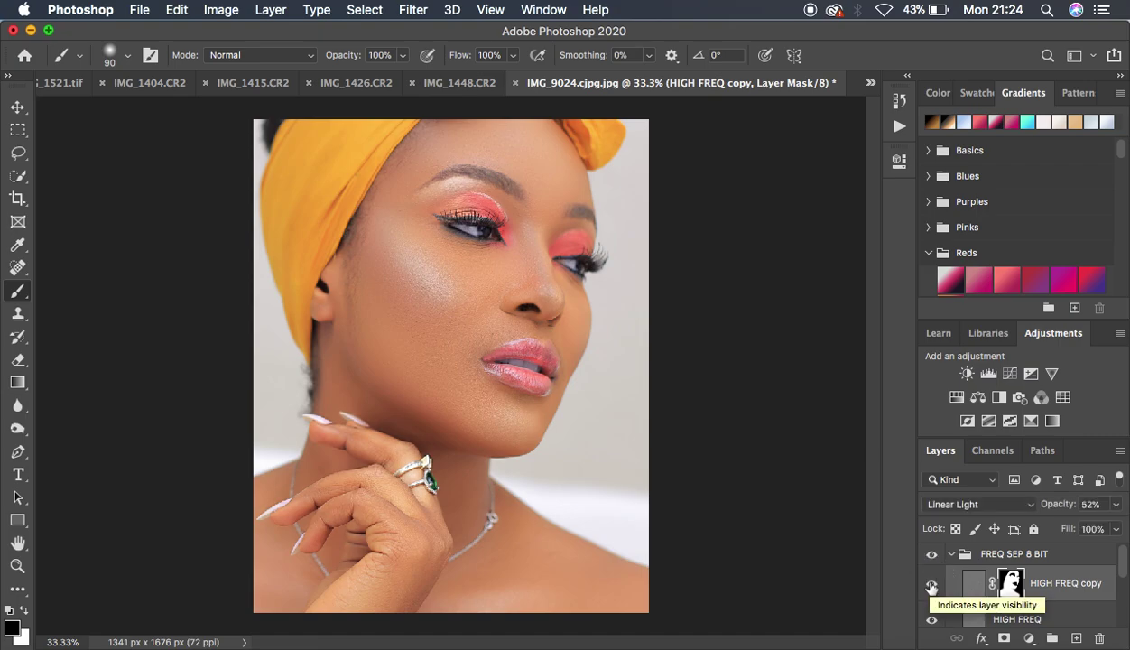
click(953, 554)
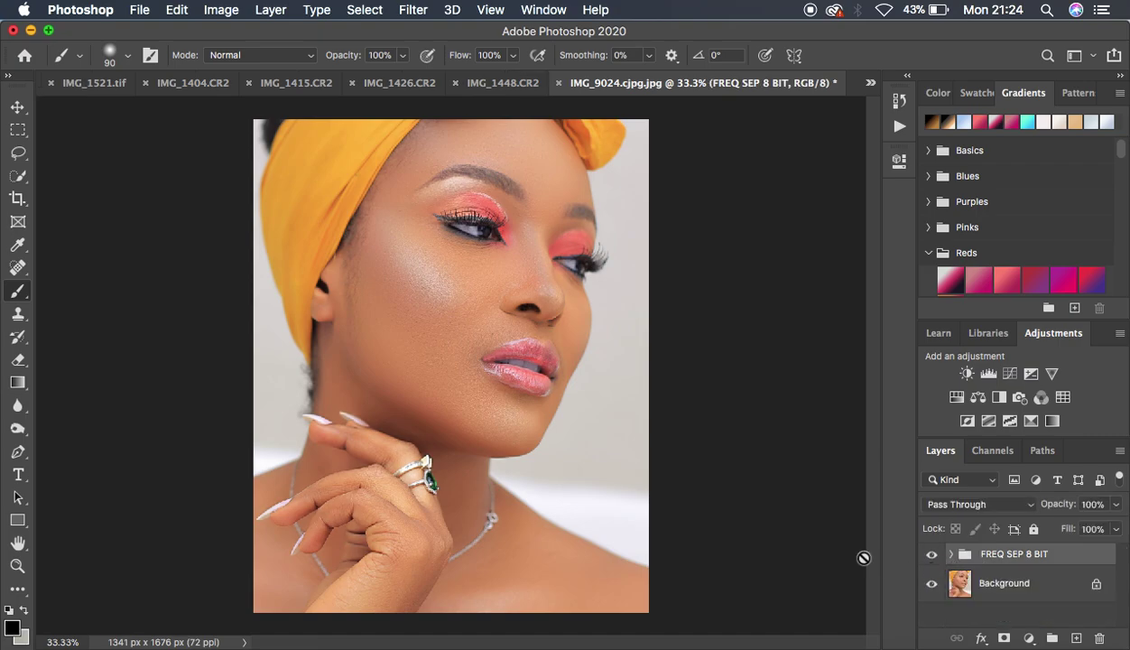
key(super+plus)
key(super+minus)
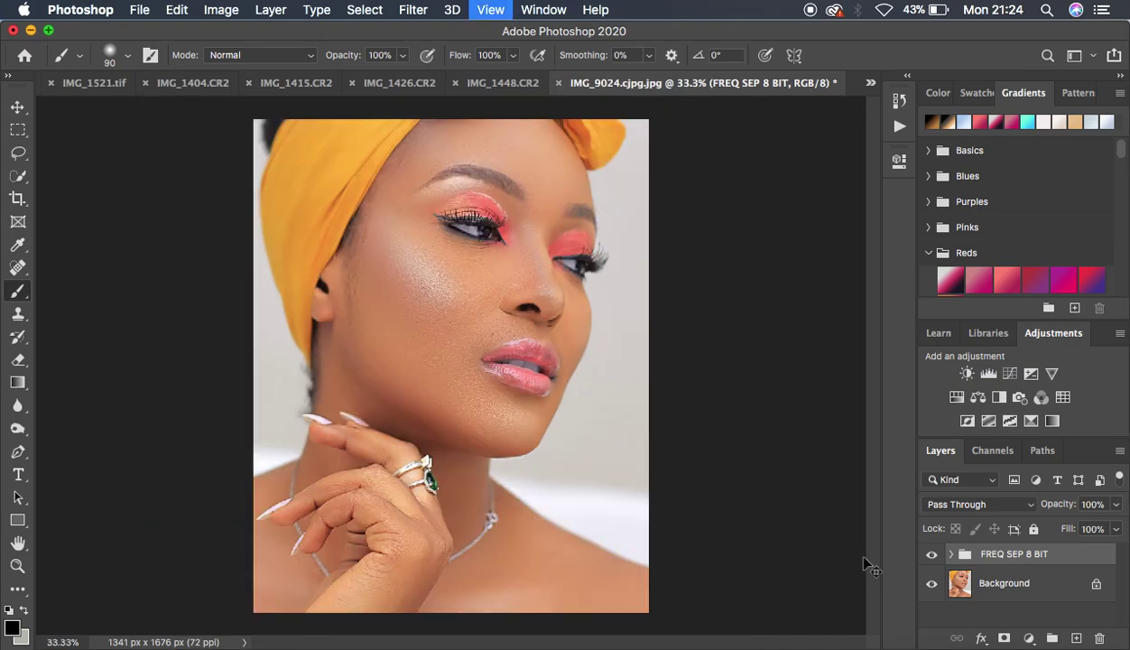
key(super+plus)
key(super+plus)
key(super+minus)
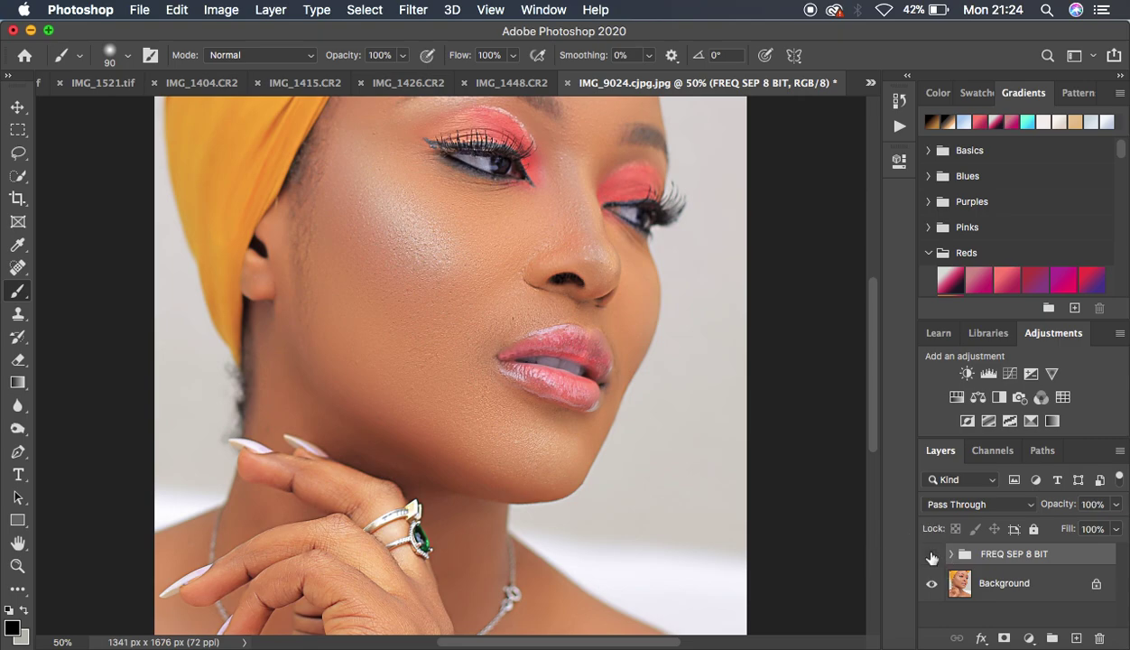
click(932, 556)
click(931, 556)
click(932, 556)
click(932, 556)
Drag the FREQ SEP 8 BIT group to the trash, leaving only Background, and readjust the zoom
drag(1045, 560, 1099, 637)
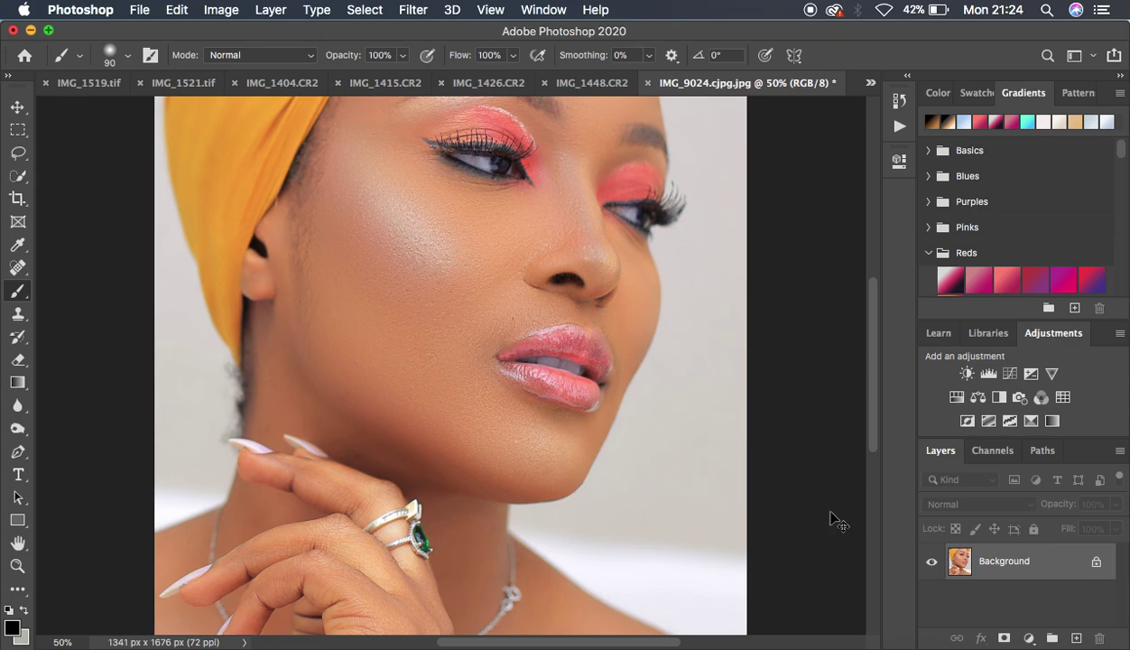
key(super+minus)
key(super+minus)
key(super+plus)
key(super+plus)
key(super+minus)
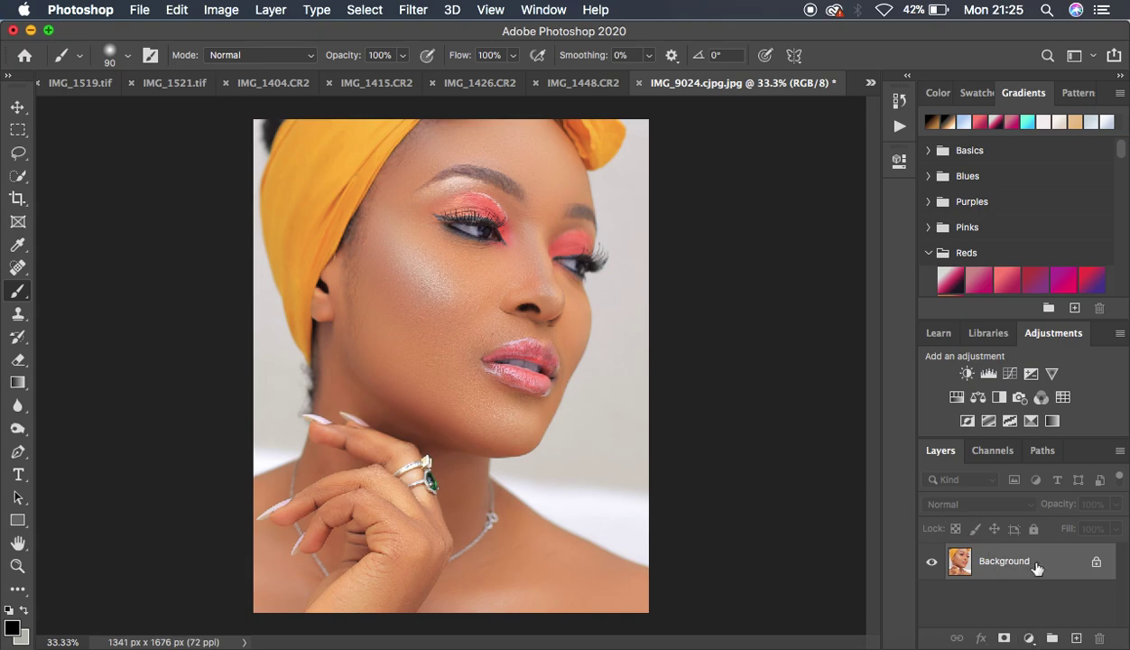
Duplicate the Background layer with Cmd+J and rename the copy 'sharpening'
key(super+j)
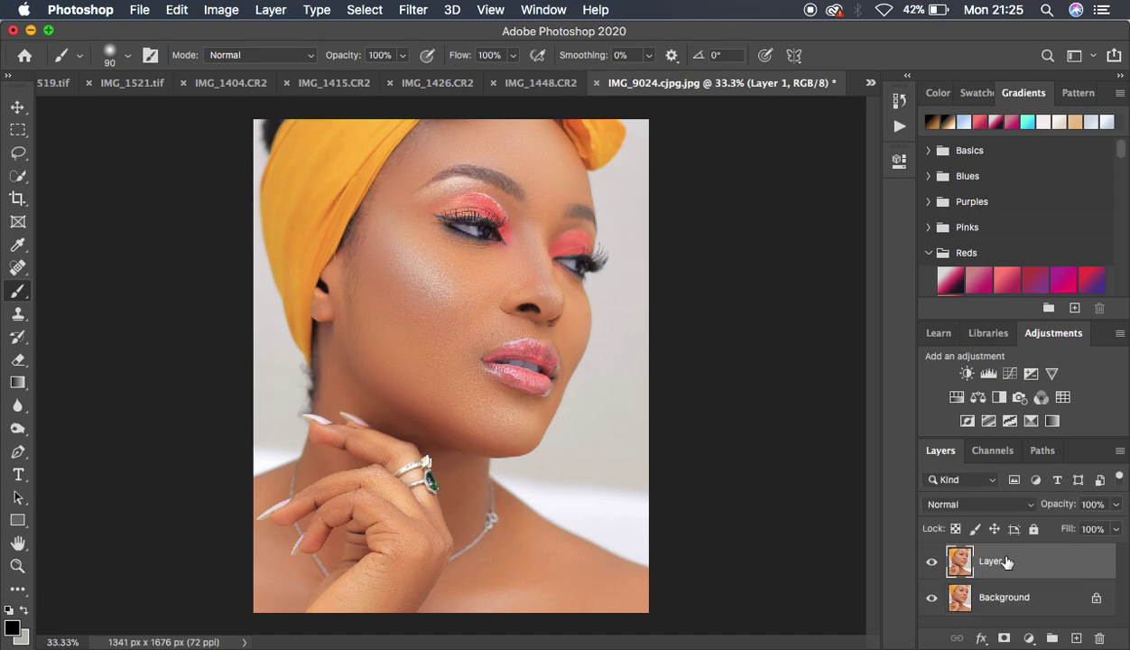
double_click(992, 561)
text(sharpening)
key(Return)
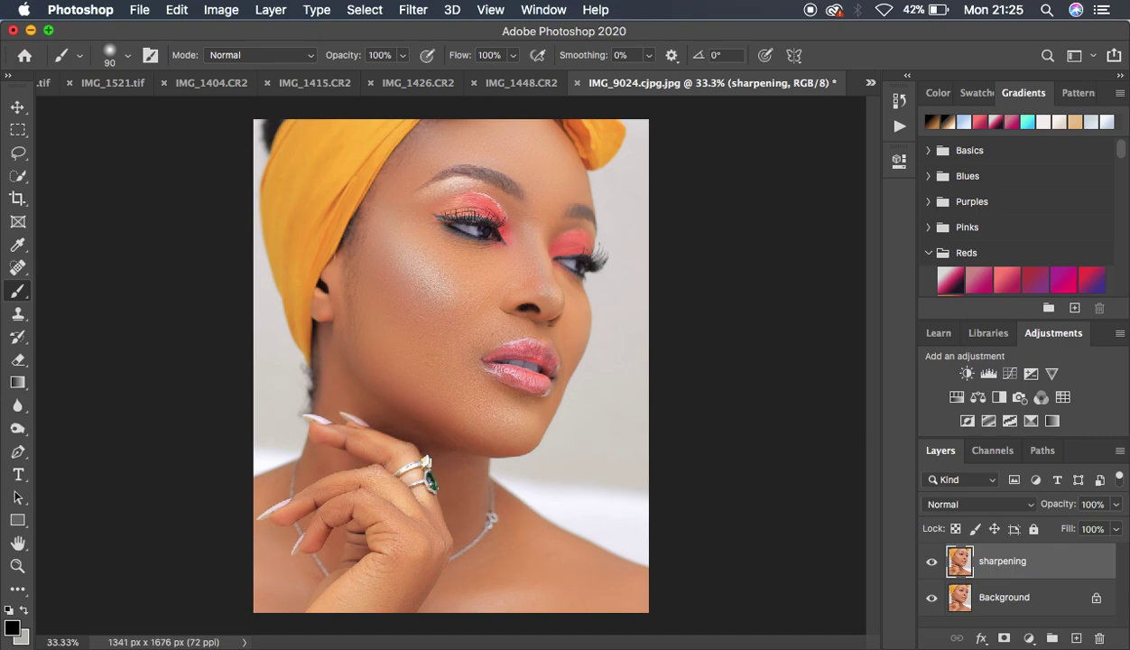
Apply Filter > Other > High Pass at a 1.3-pixel radius, inspecting the preview up close
click(410, 11)
mouse_move(465, 370)
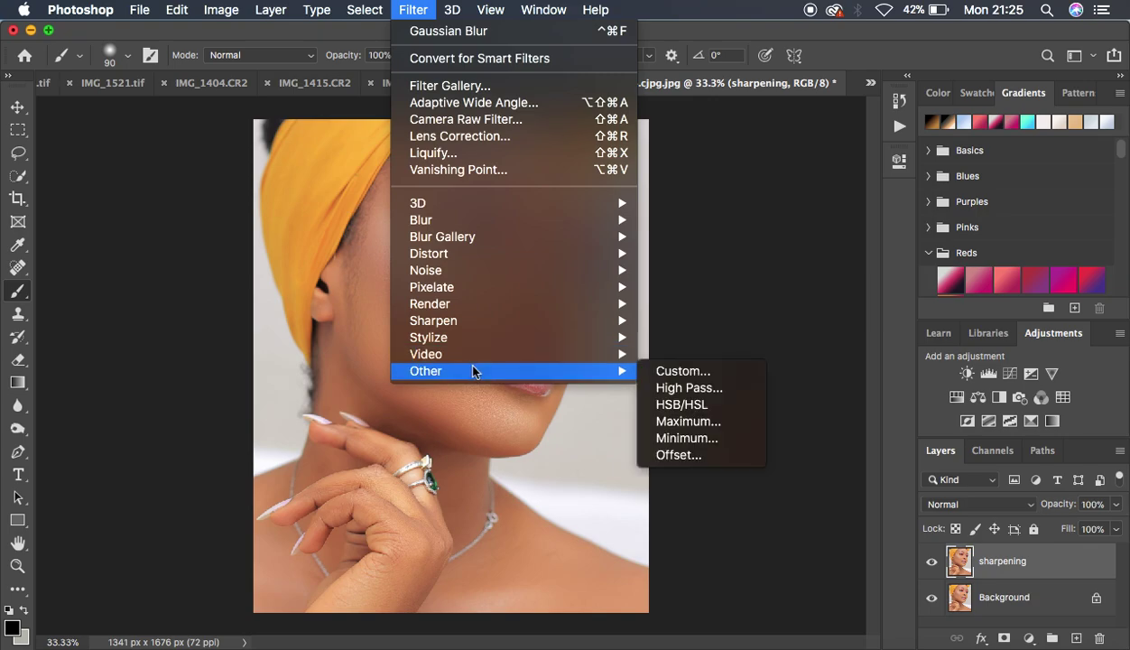
click(727, 388)
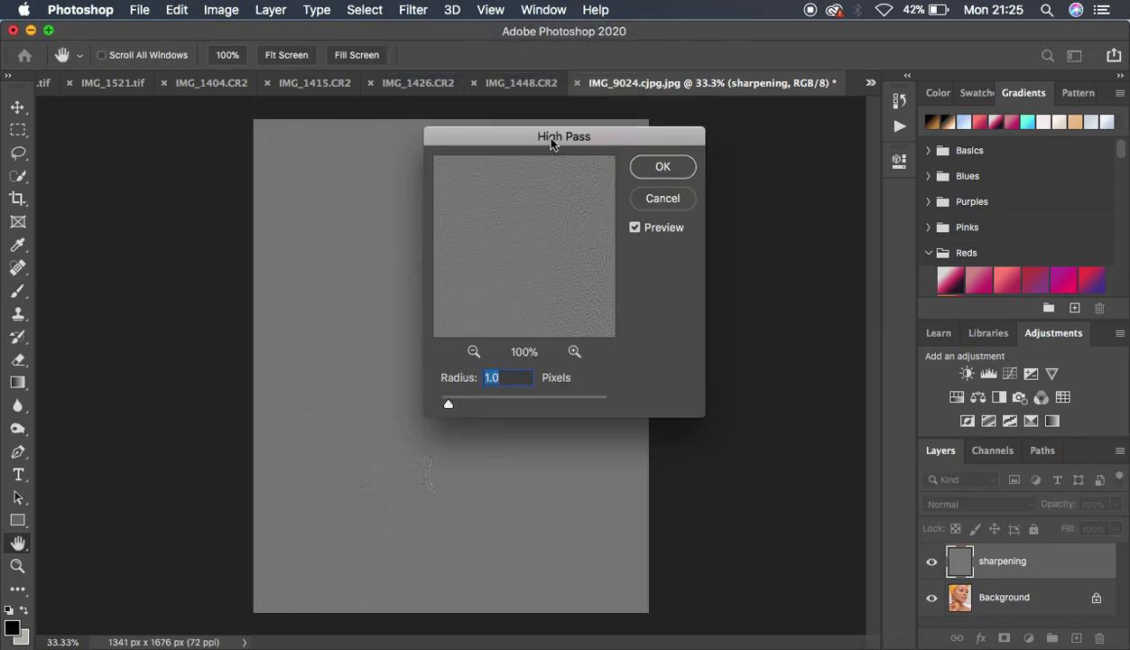
drag(550, 143, 745, 121)
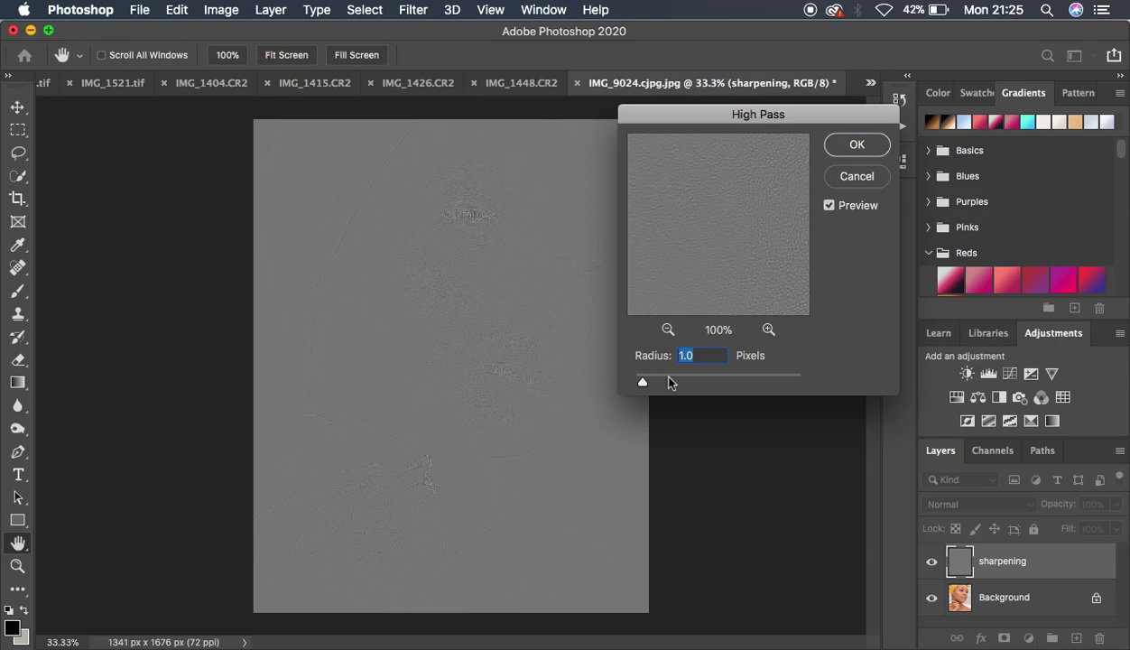
drag(642, 384, 619, 389)
drag(636, 384, 645, 384)
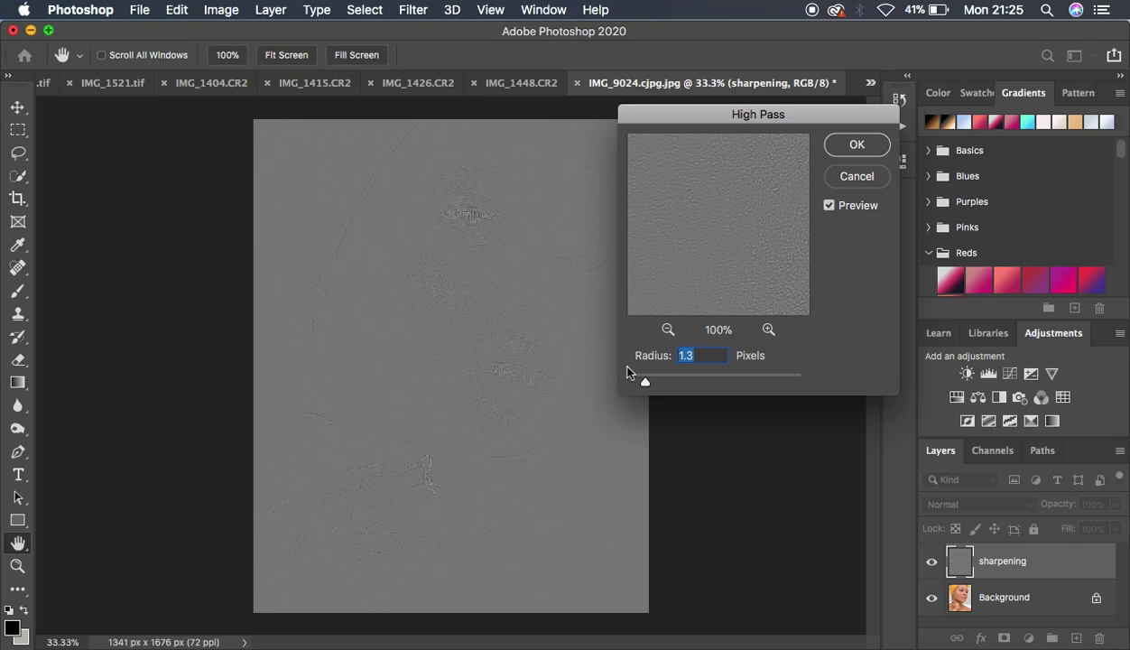
super+click(561, 319)
super+click(561, 318)
super+click(561, 319)
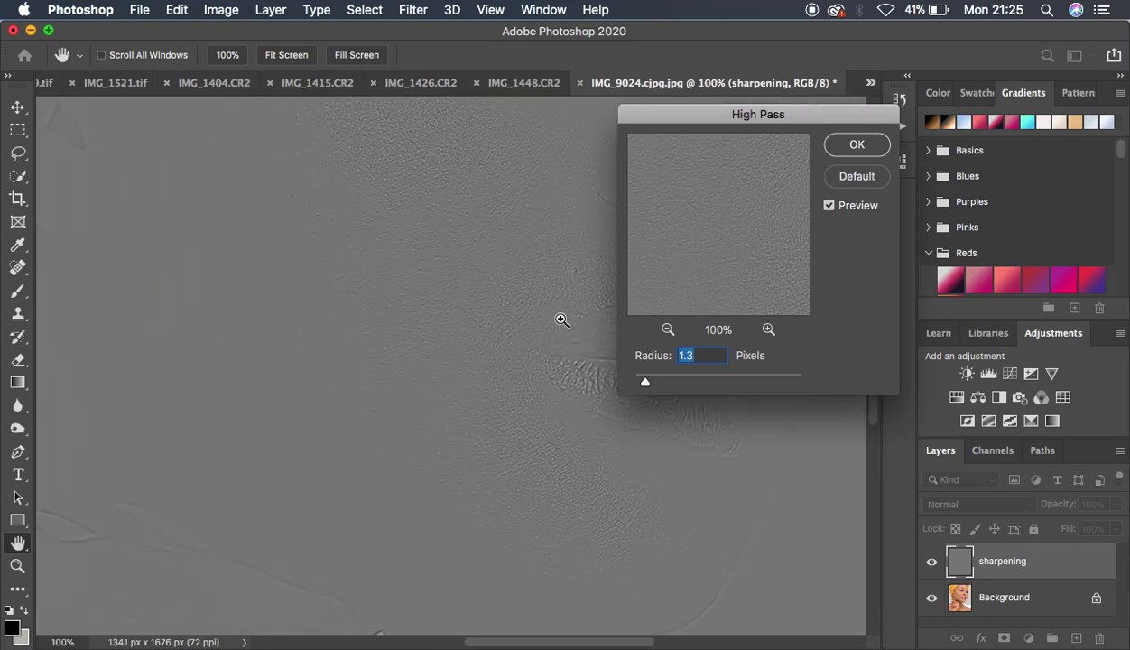
alt+click(561, 319)
alt+click(561, 319)
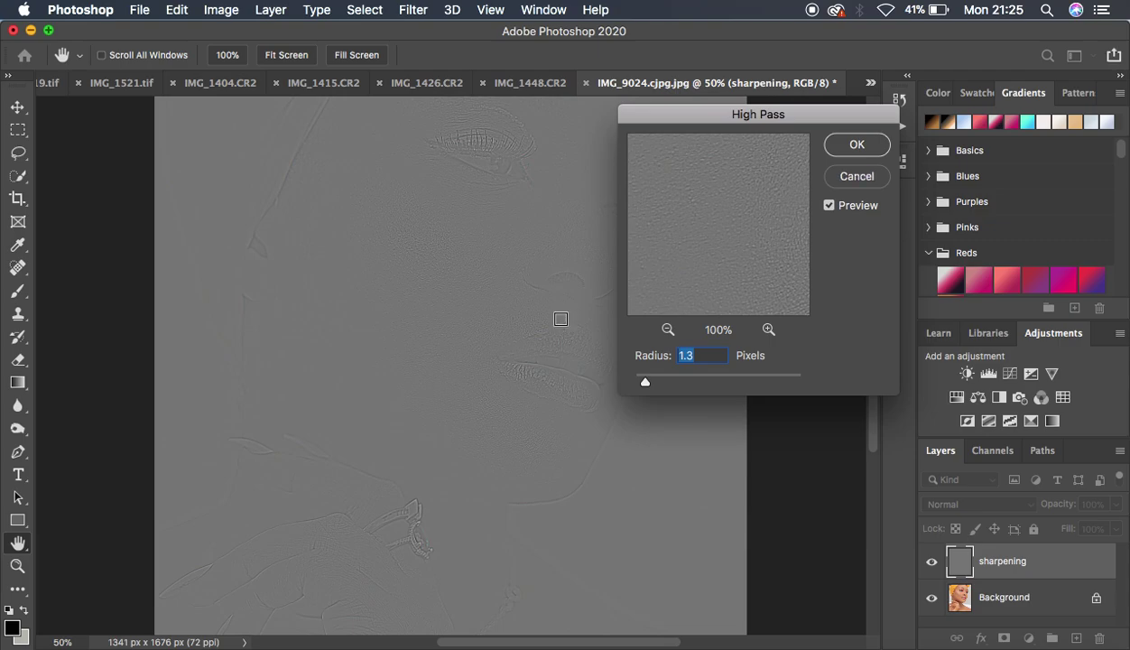
alt+click(456, 203)
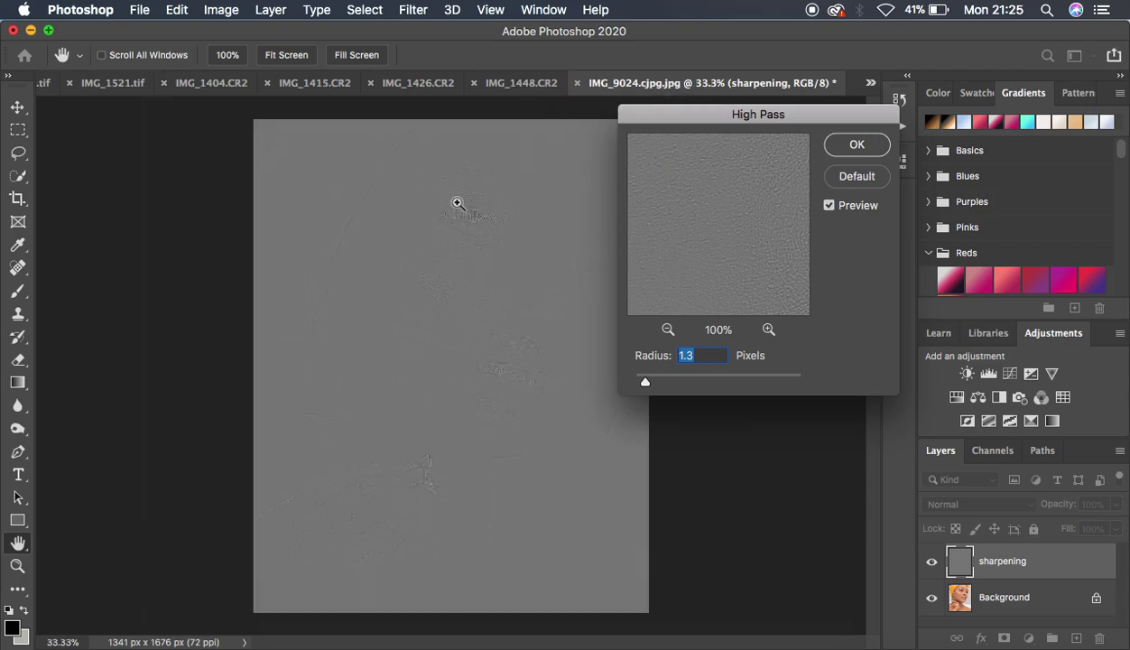
Confirm the High Pass filter and set the sharpening layer's blend mode to Vivid Light
click(853, 146)
key(b)
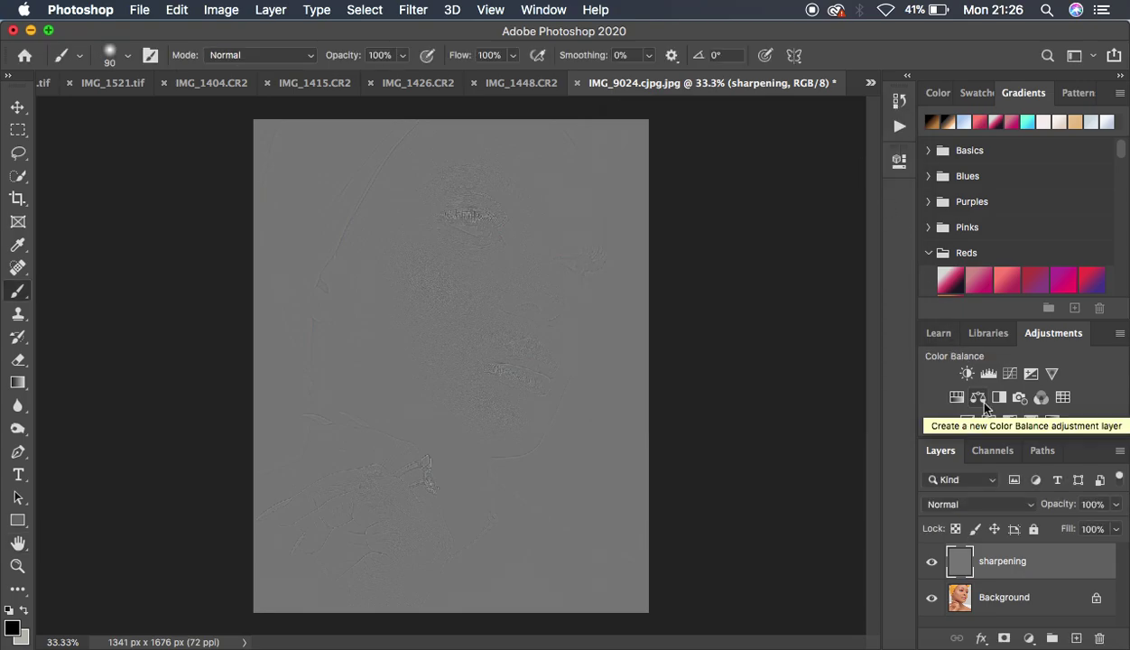
click(969, 509)
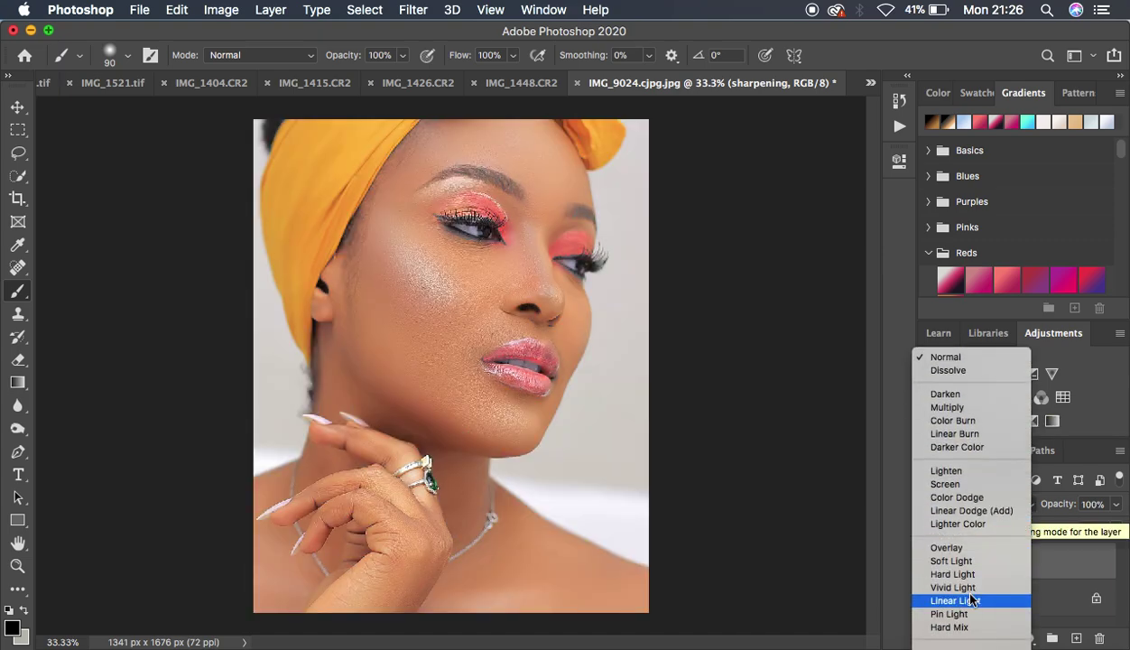
click(950, 588)
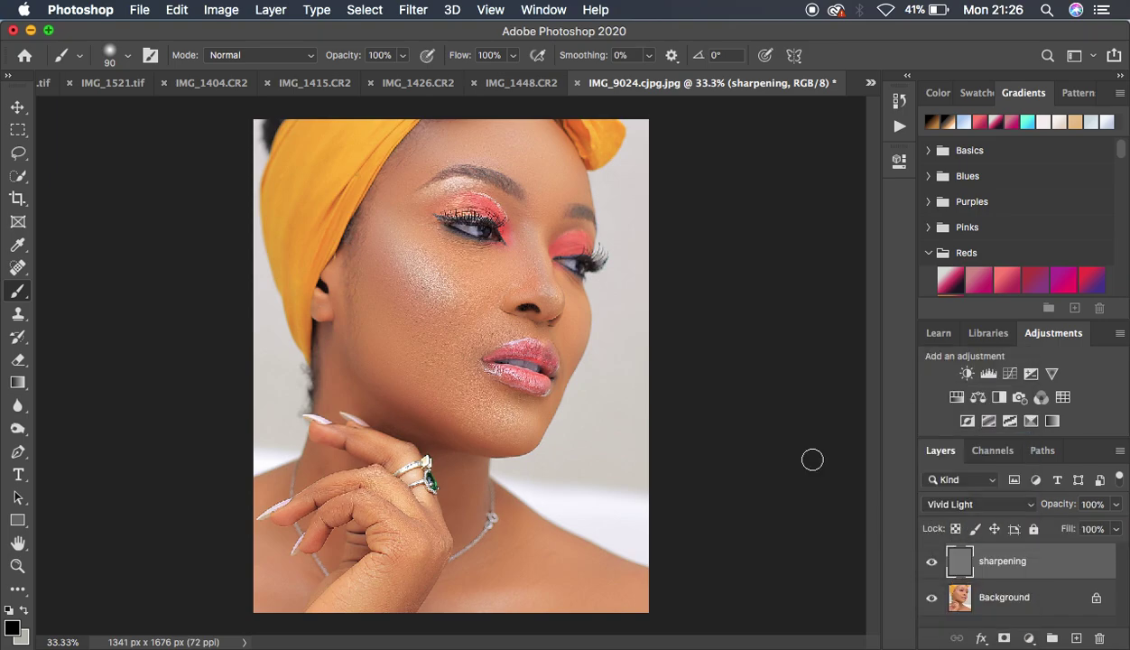
key(super+equal)
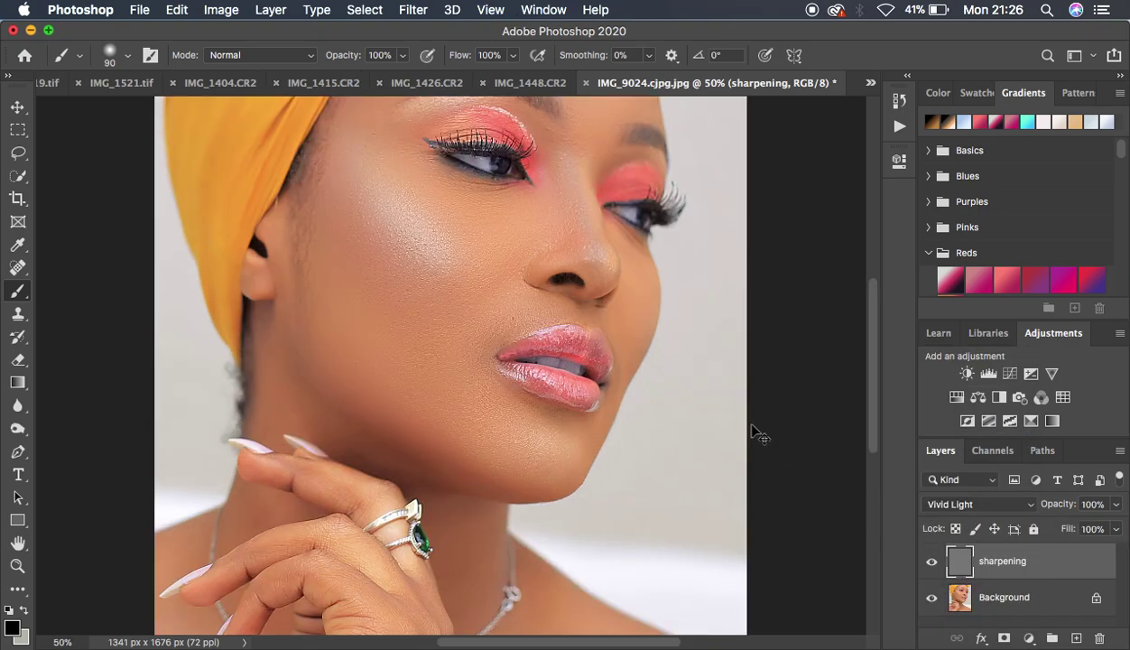
Toggle the sharpening layer's visibility to compare the portrait with and without sharpening
click(931, 562)
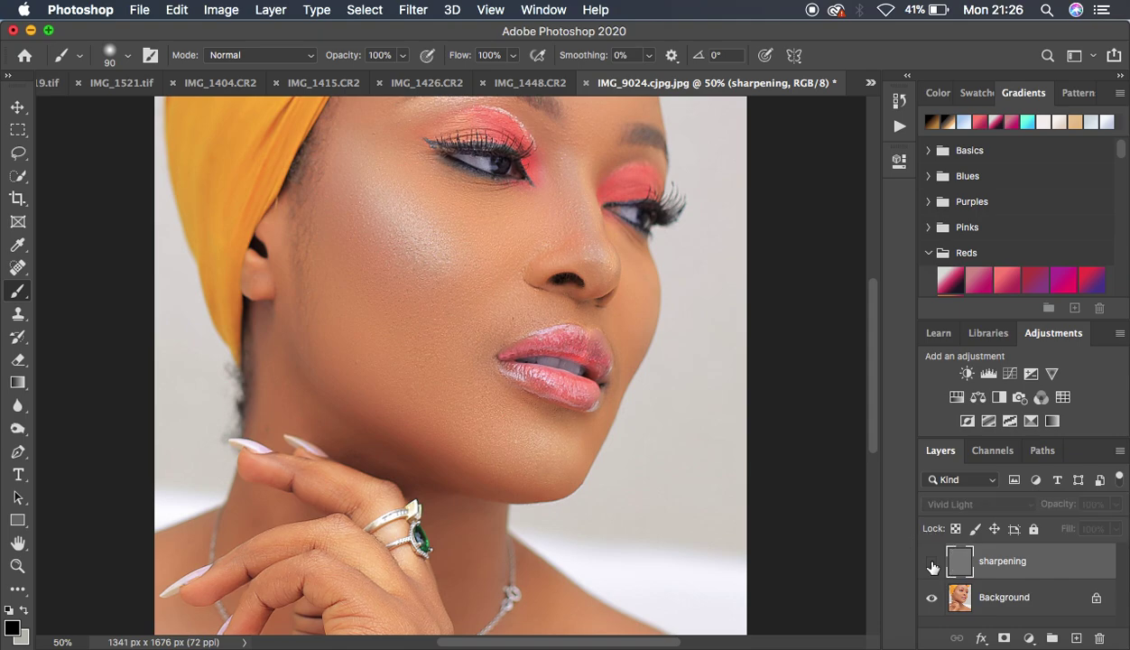
click(931, 564)
click(932, 564)
click(932, 563)
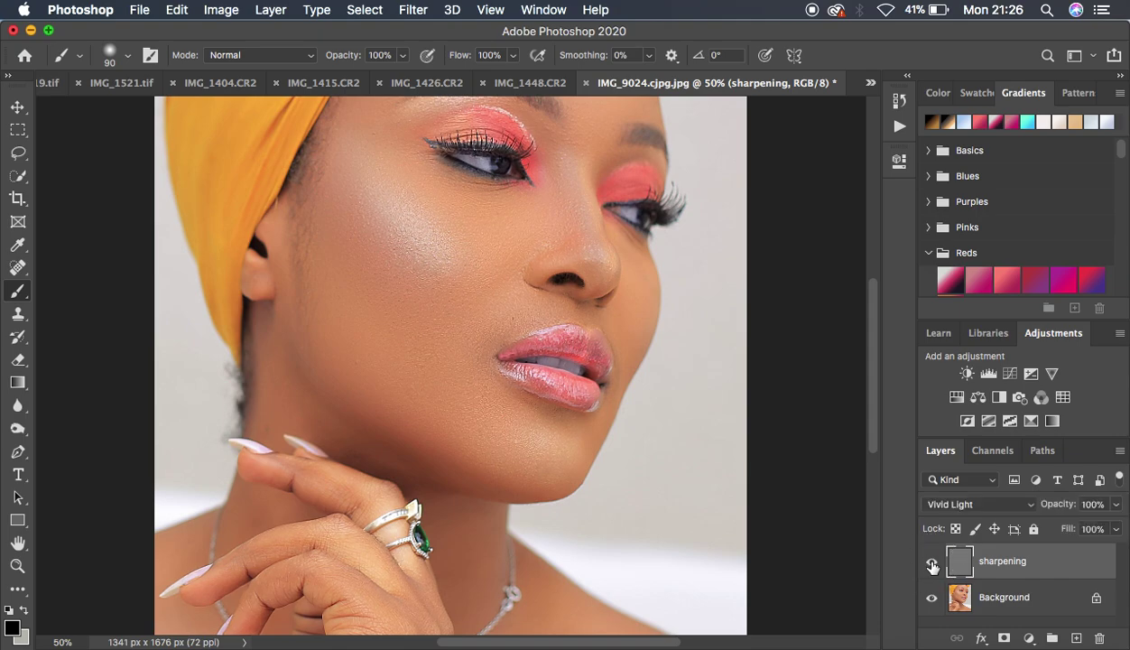
click(932, 564)
click(932, 563)
key(super+minus)
key(super+minus)
key(super+plus)
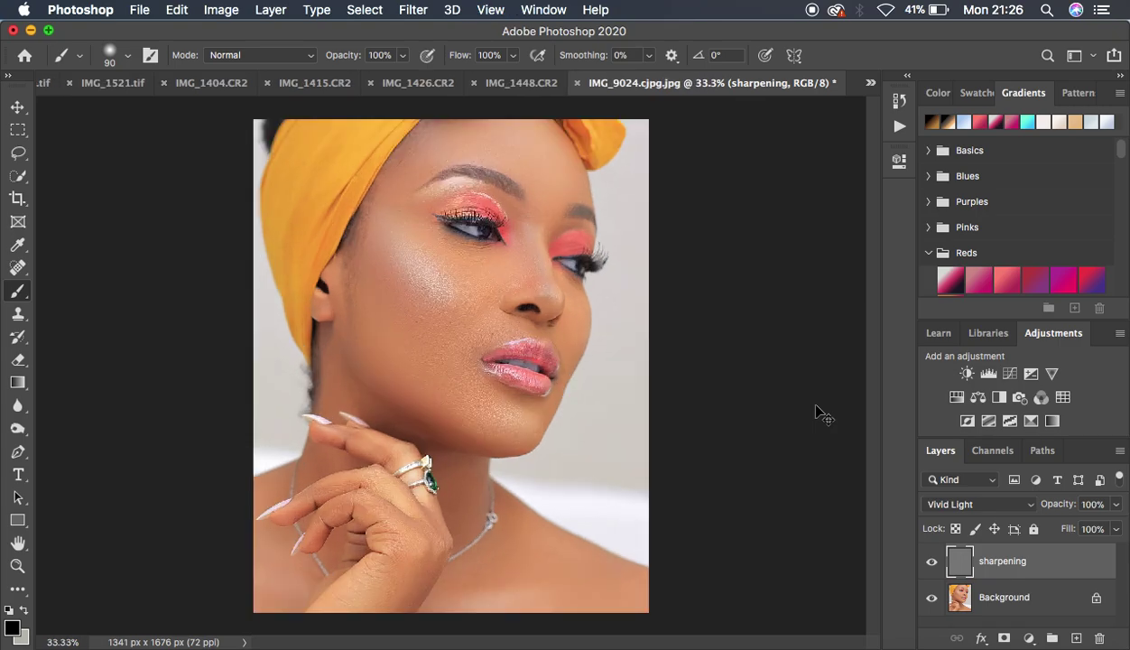
key(super+plus)
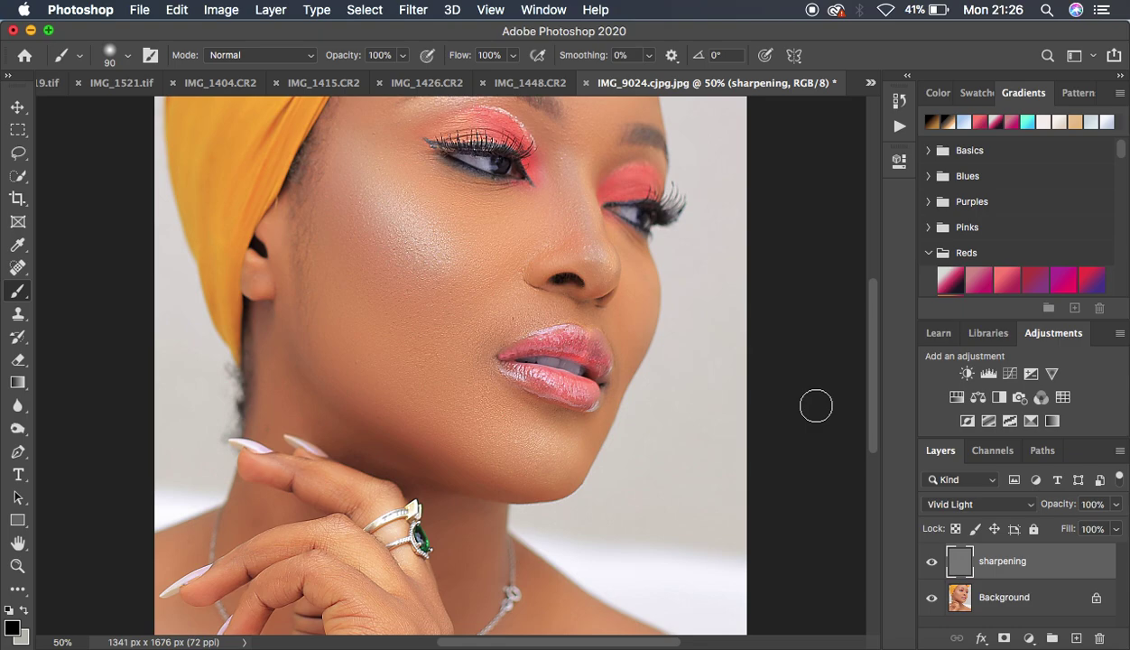
Add a layer mask to the sharpening layer, invert it to black, and select the Brush Tool
click(1004, 638)
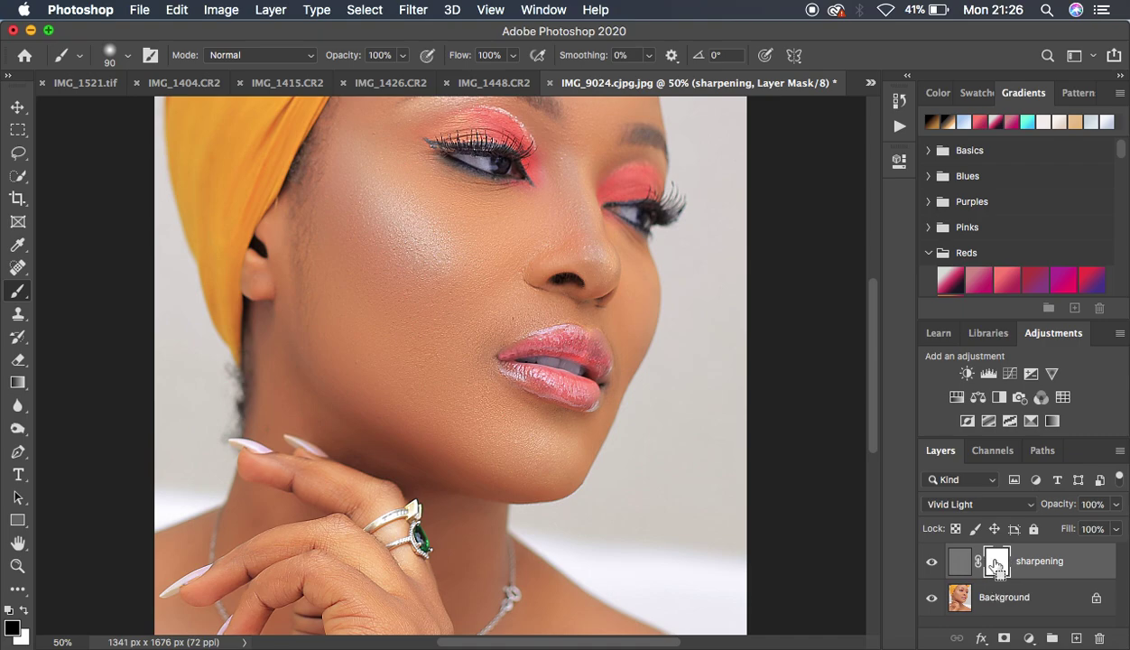
key(ctrl+i)
right_click(16, 294)
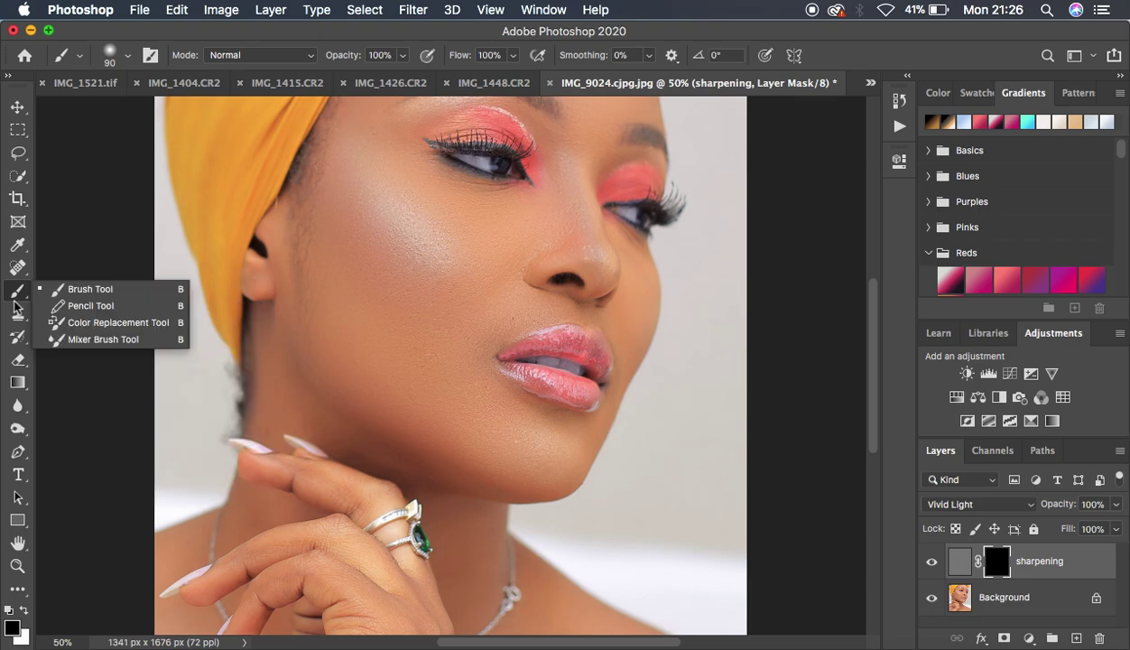
click(70, 290)
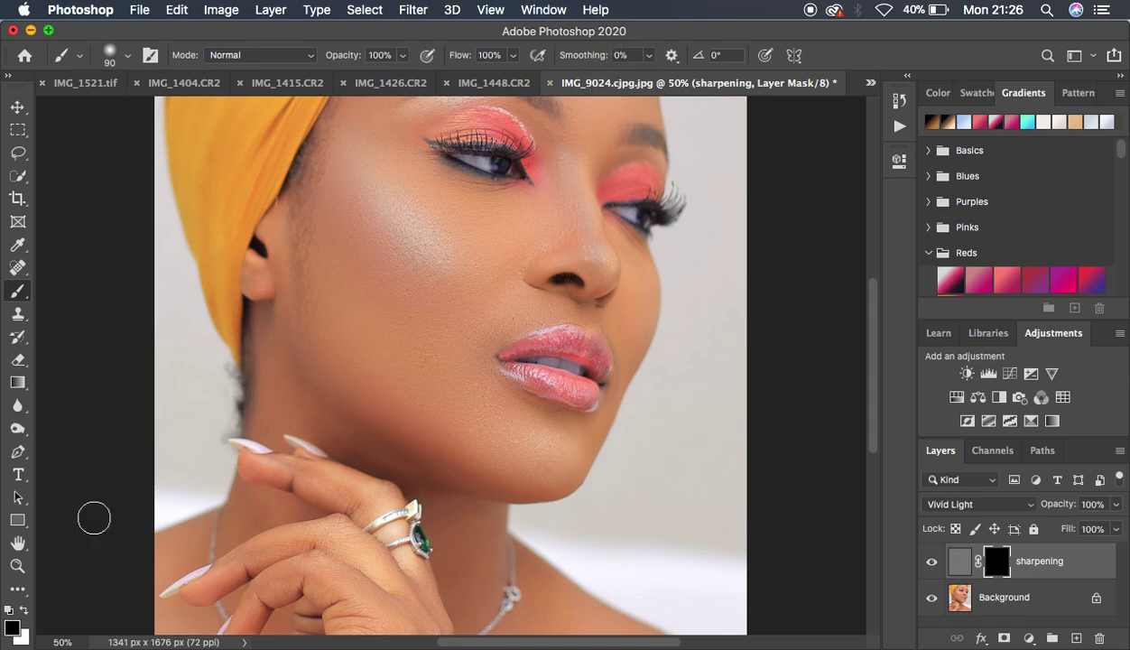
Set white as the foreground colour and enlarge the brush to 400 px
key(x)
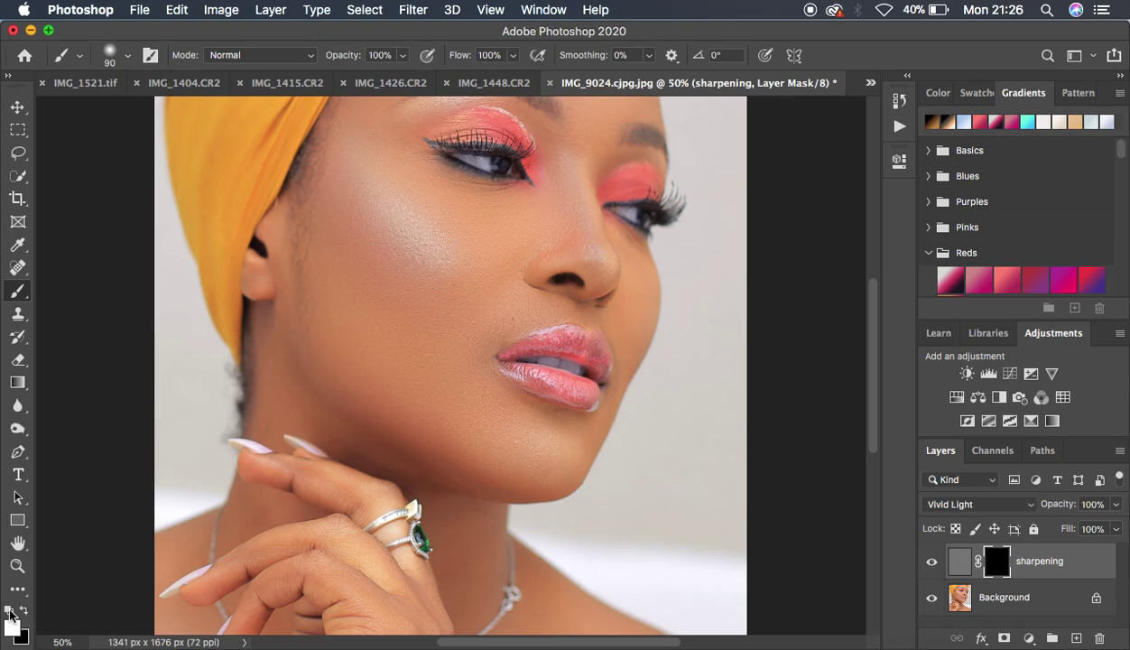
click(9, 611)
click(22, 608)
click(23, 608)
click(22, 608)
click(22, 609)
click(22, 609)
key(bracketright)
key(bracketright)
key(bracketright)
key(bracketright)
key(bracketright)
key(bracketright)
key(bracketright)
key(bracketright)
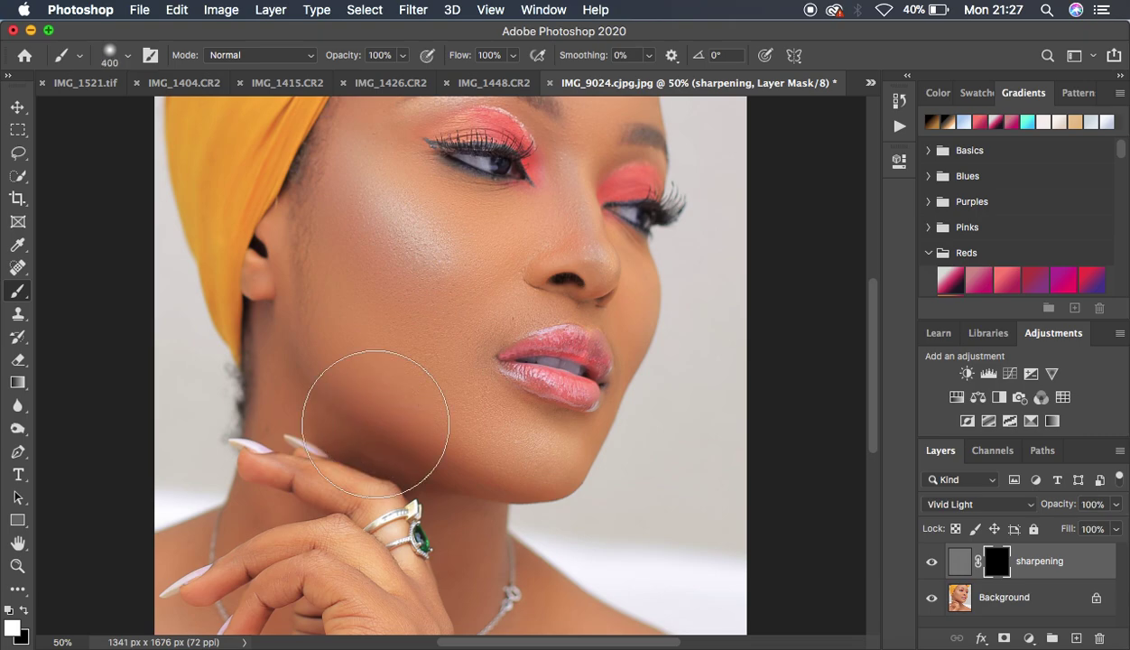
Paint white on the mask over the cheeks, nose, forehead, brow and chin with a 250–175 px brush
key(super+minus)
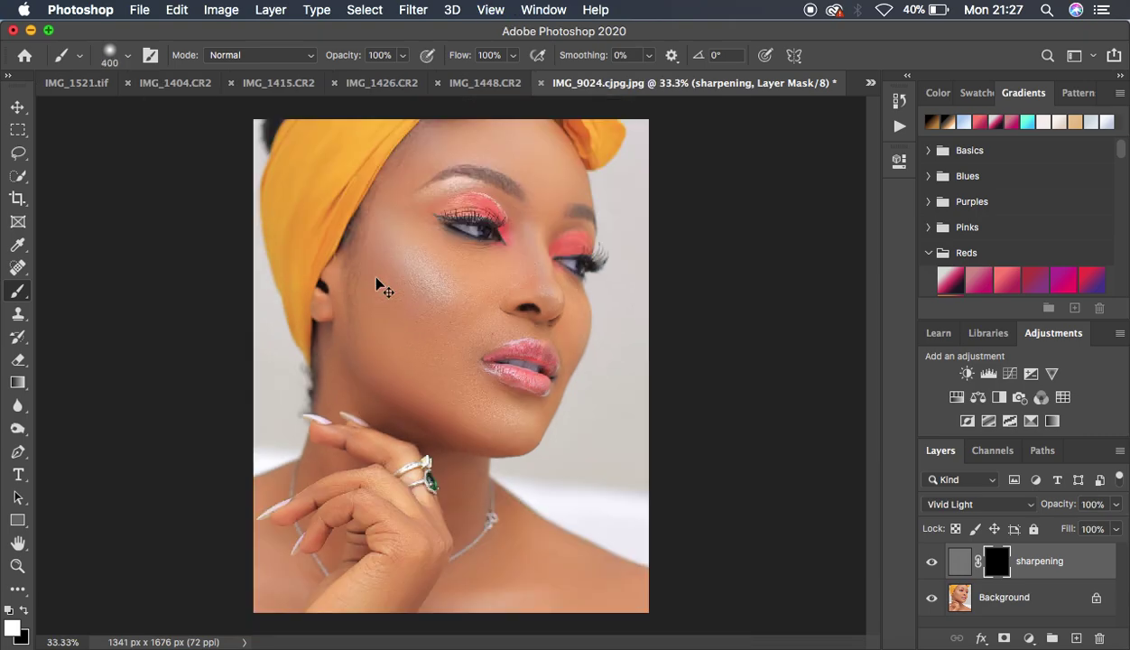
mouse_move(376, 283)
mouse_down()
mouse_move(402, 307)
mouse_move(406, 294)
mouse_move(406, 325)
mouse_up()
key(bracketleft)
key(bracketleft)
drag(397, 261, 420, 274)
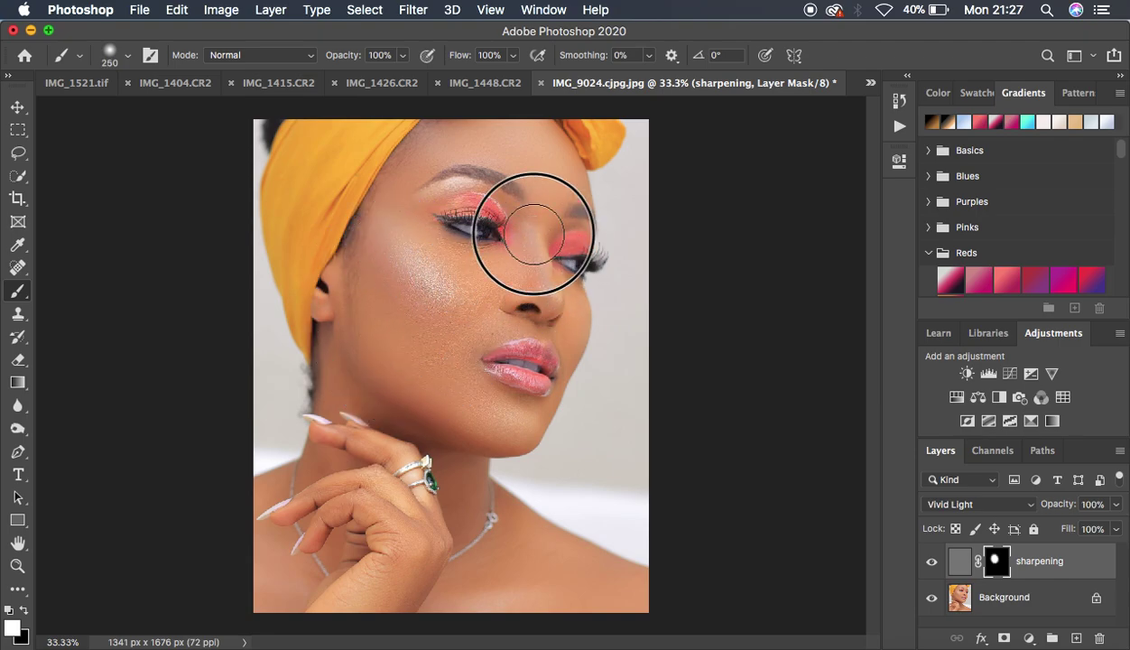
mouse_move(533, 233)
mouse_down()
mouse_move(559, 321)
mouse_move(493, 310)
mouse_move(527, 303)
mouse_move(481, 321)
mouse_move(446, 371)
mouse_move(483, 414)
mouse_move(514, 428)
mouse_move(447, 411)
mouse_move(394, 373)
mouse_move(415, 388)
mouse_move(397, 358)
mouse_move(400, 283)
mouse_move(417, 260)
mouse_move(451, 274)
mouse_move(403, 240)
mouse_up()
key(bracketleft)
key(bracketleft)
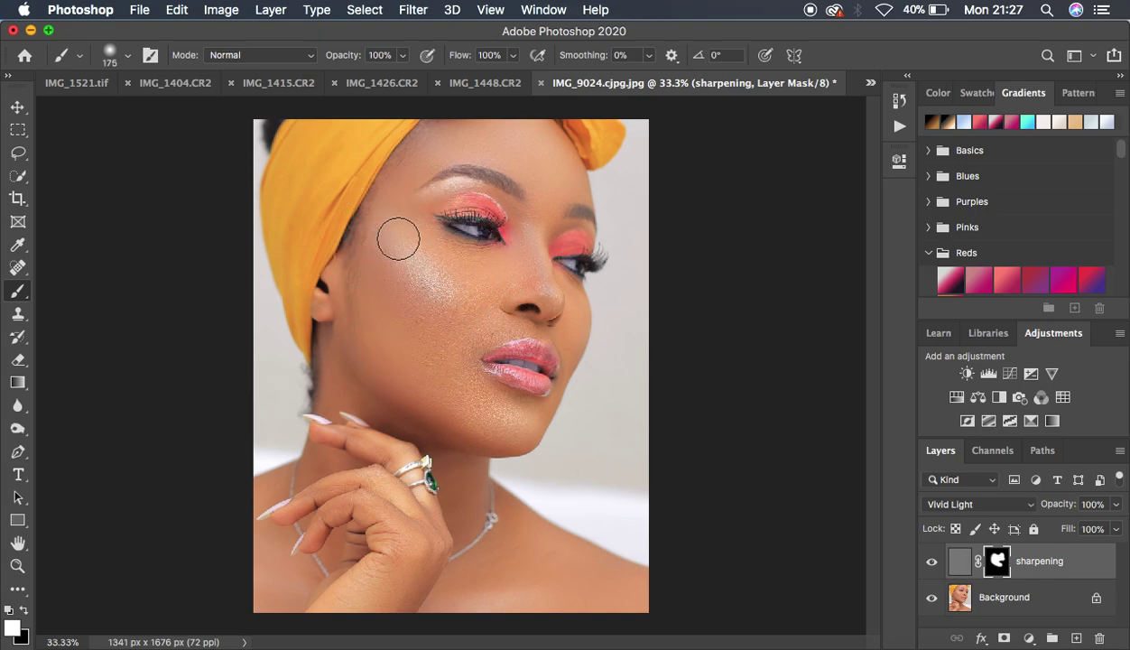
drag(393, 197, 401, 200)
mouse_move(424, 159)
mouse_down()
mouse_move(489, 138)
mouse_move(487, 126)
mouse_move(540, 151)
mouse_move(546, 217)
mouse_move(560, 168)
mouse_move(444, 139)
mouse_move(403, 177)
mouse_move(420, 234)
mouse_move(488, 257)
mouse_move(523, 240)
mouse_move(544, 191)
mouse_up()
drag(384, 356, 410, 368)
mouse_move(529, 422)
mouse_down()
mouse_move(455, 431)
mouse_move(527, 238)
mouse_move(573, 310)
mouse_up()
At 400 px reveal sharpening over the hand, neck and chest, then touch up cheek and eyes at 200 px
key(bracketright)
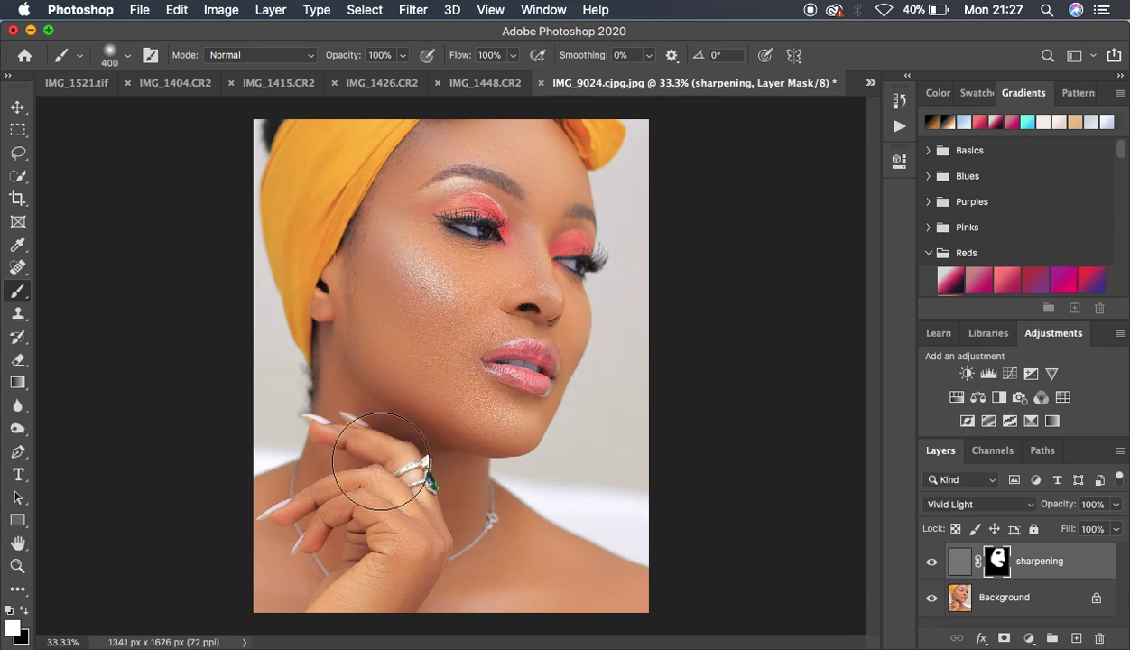
key(bracketright)
key(bracketright)
key(bracketright)
mouse_move(404, 585)
mouse_down()
mouse_move(383, 596)
mouse_move(441, 482)
mouse_move(460, 518)
mouse_move(547, 585)
mouse_move(577, 636)
mouse_up()
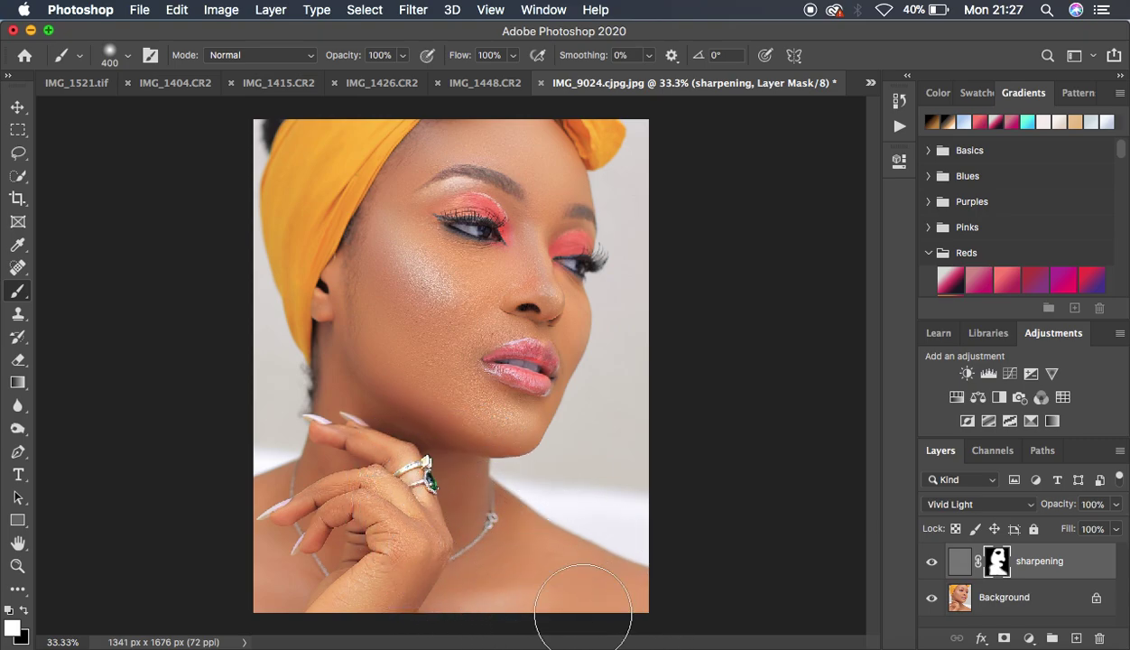
mouse_move(353, 542)
mouse_down()
mouse_move(277, 550)
mouse_move(348, 495)
mouse_move(365, 374)
mouse_move(361, 305)
mouse_move(368, 323)
mouse_move(372, 312)
mouse_up()
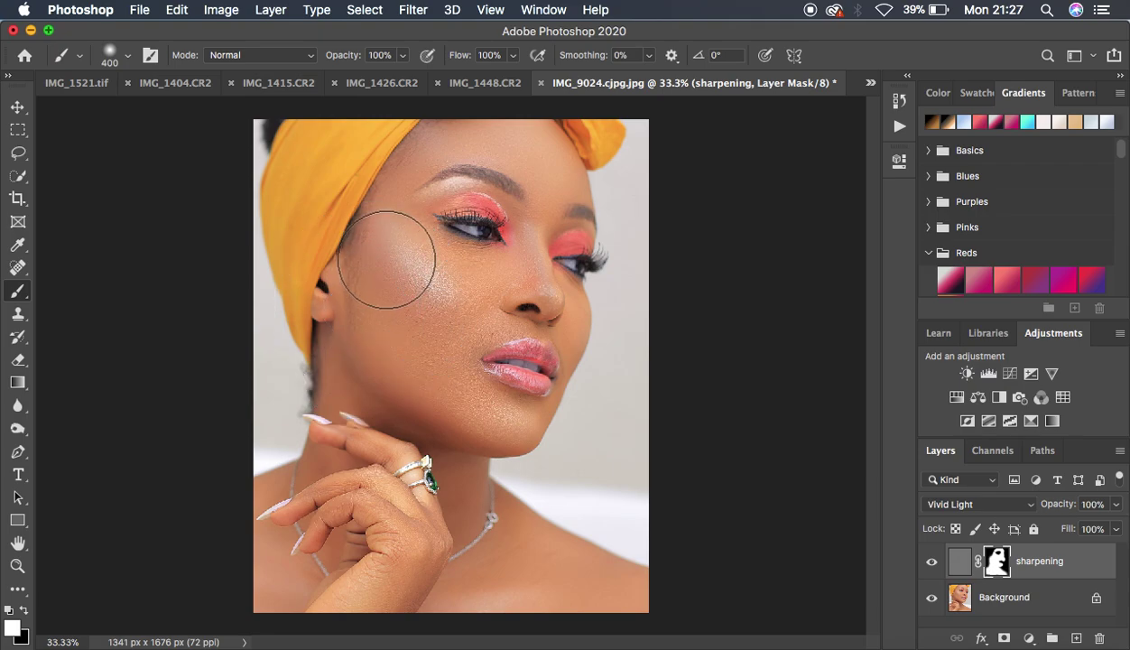
drag(383, 241, 397, 237)
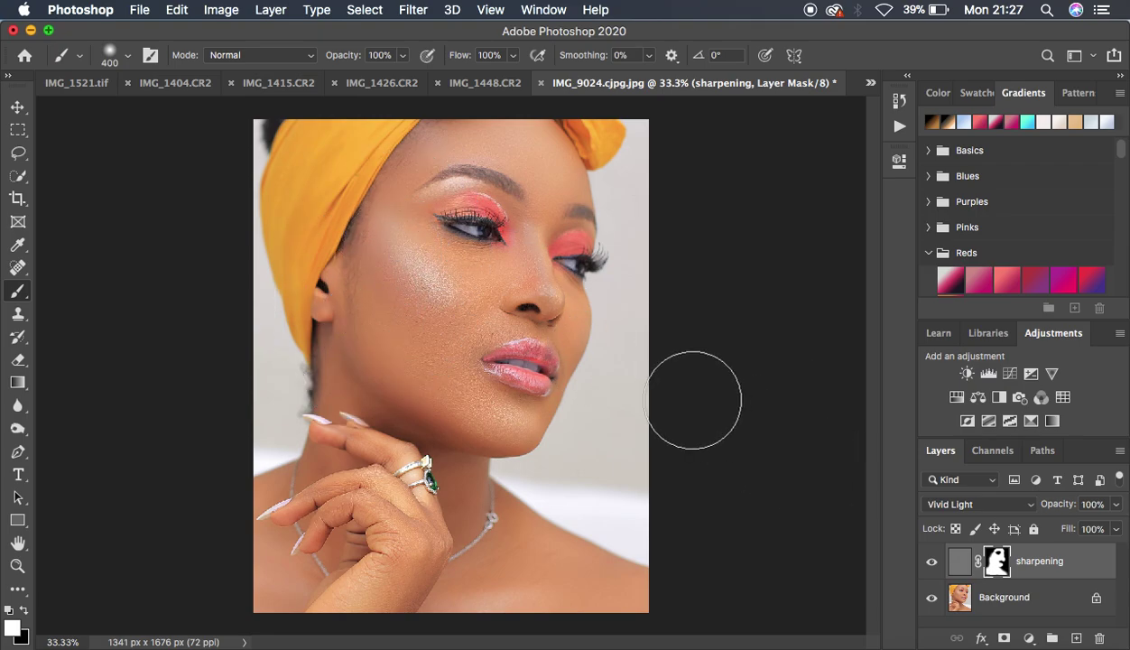
key(bracketleft)
key(bracketleft)
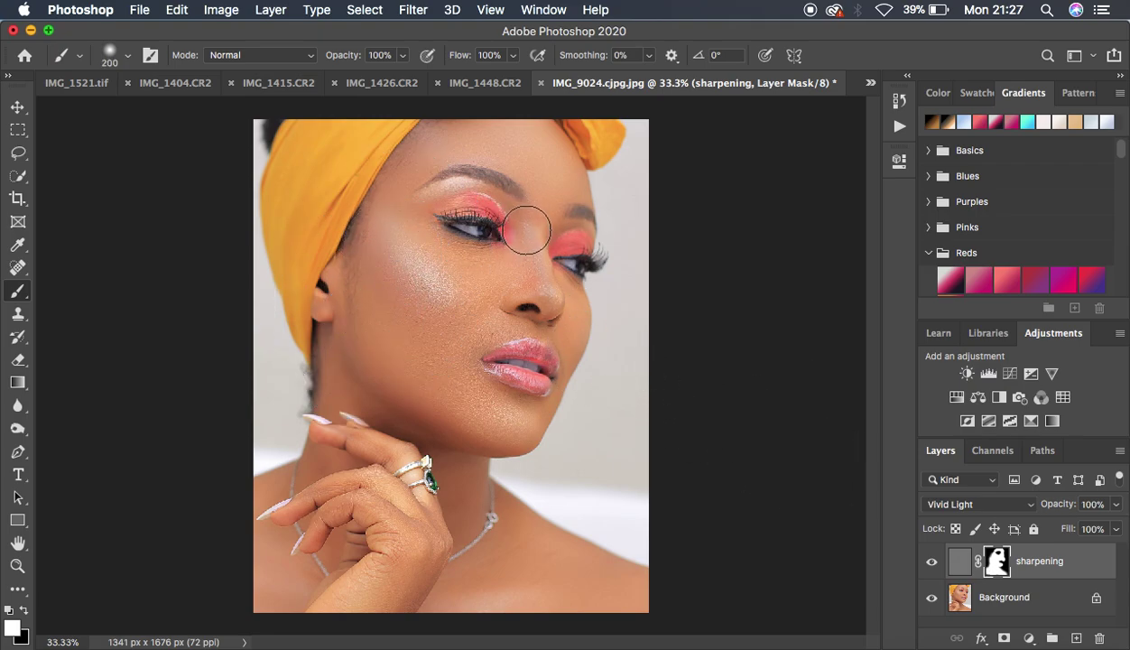
drag(522, 242, 526, 248)
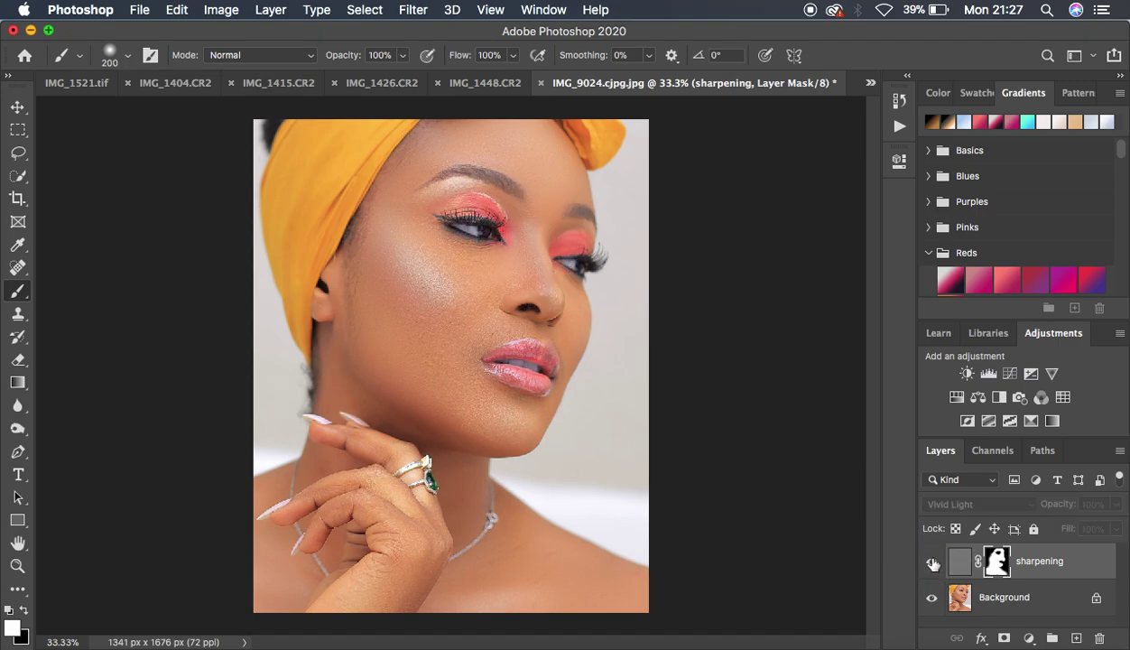
click(934, 564)
Zoom in on the face and toggle the sharpening layer to compare the result
key(super+plus)
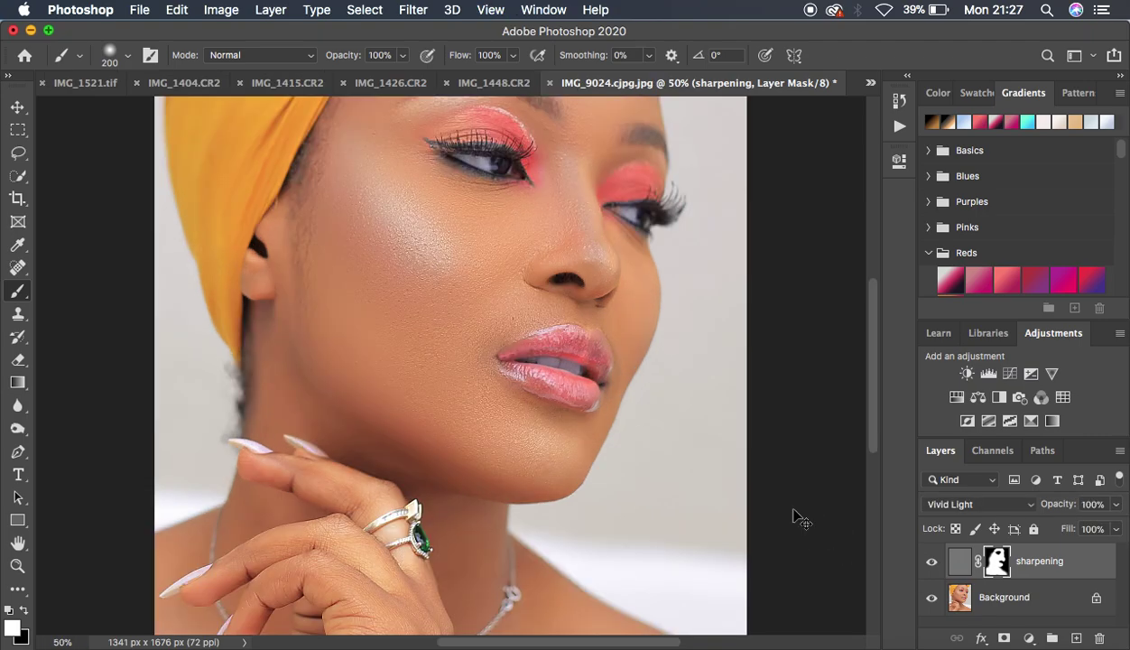
key(super+minus)
key(super+minus)
key(super+plus)
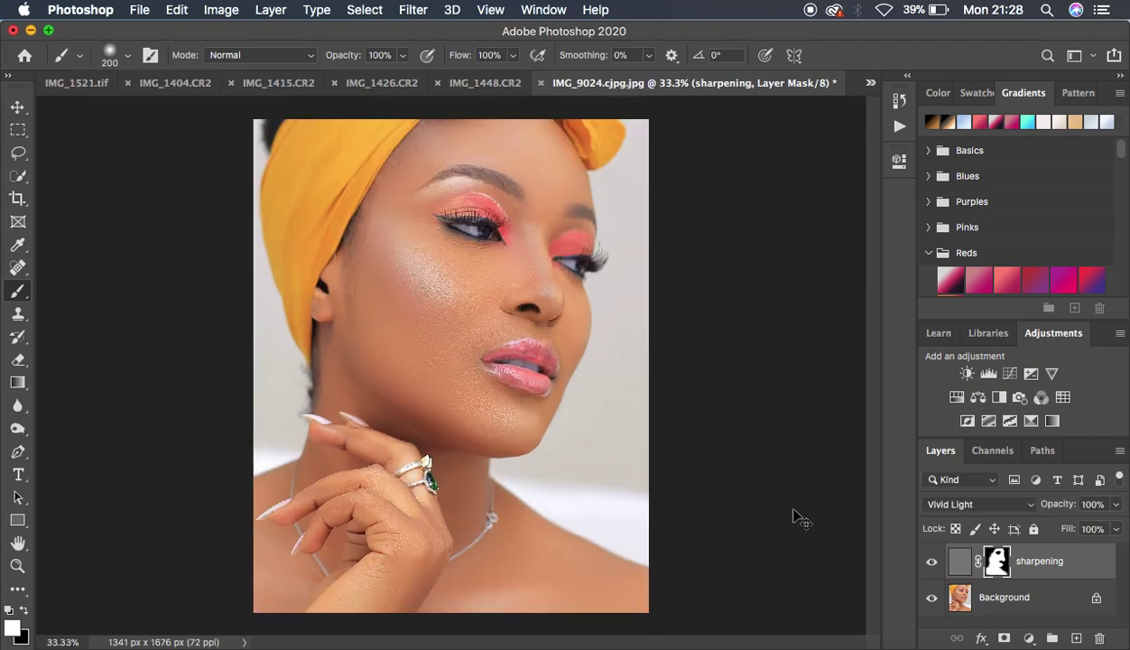
key(super+plus)
key(super+plus)
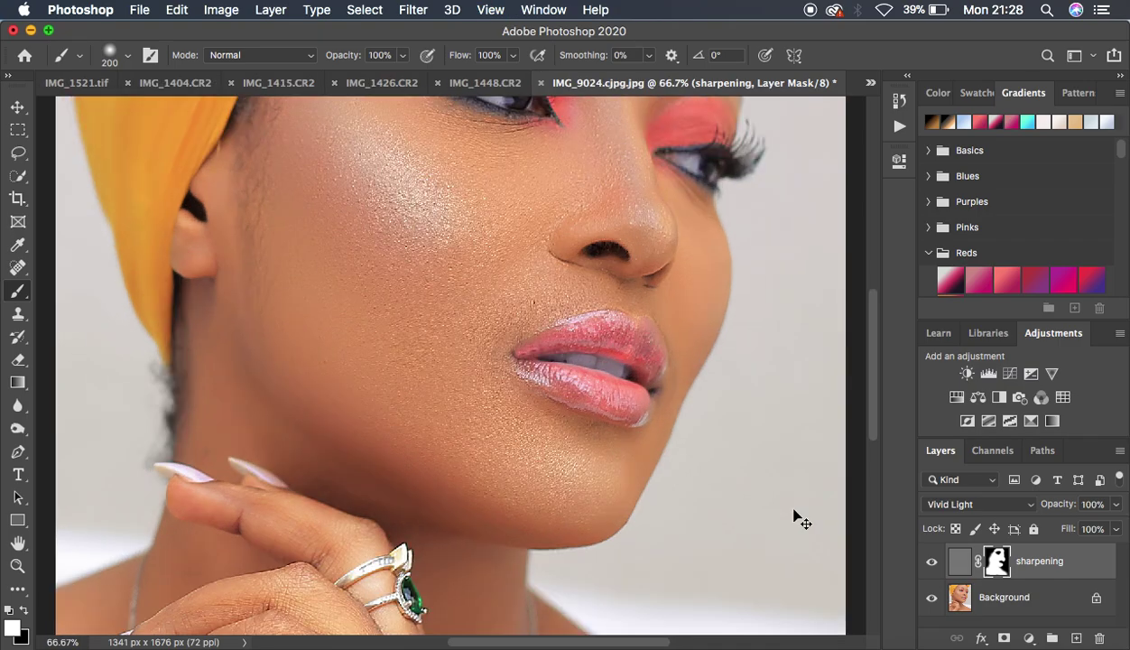
key(super+minus)
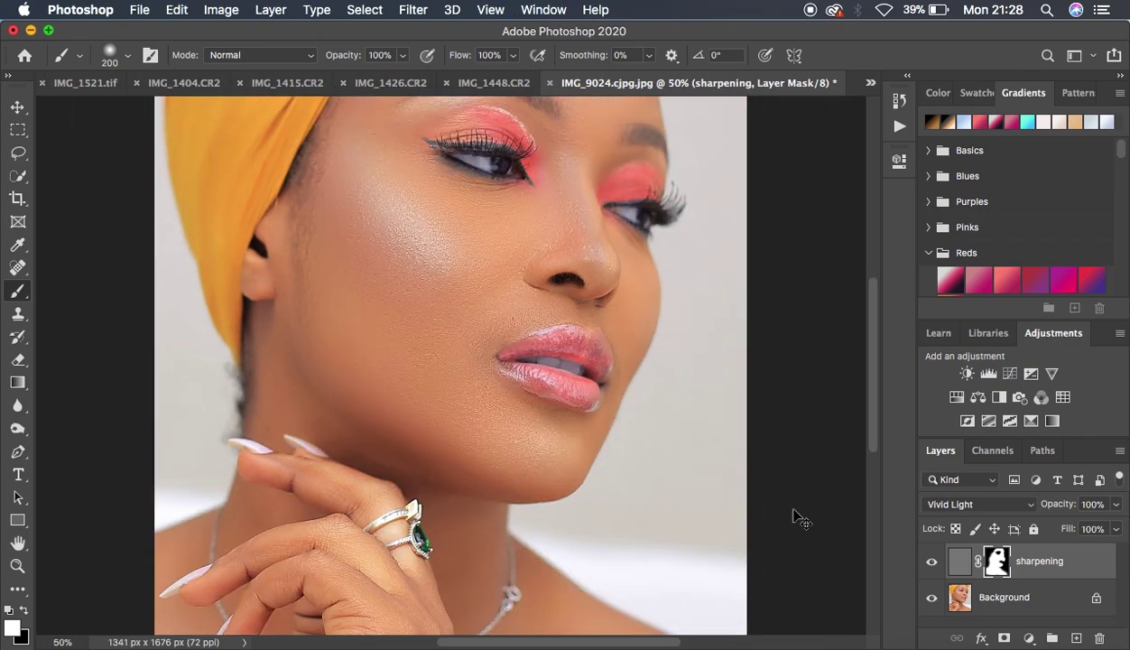
click(932, 562)
click(931, 561)
click(932, 562)
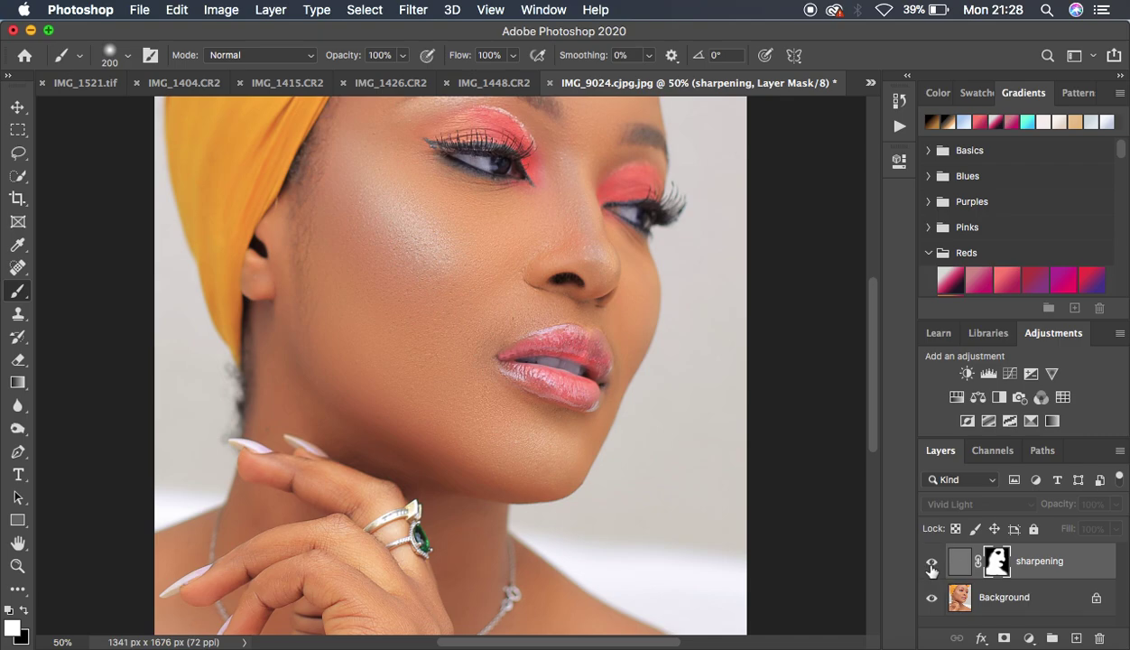
click(932, 562)
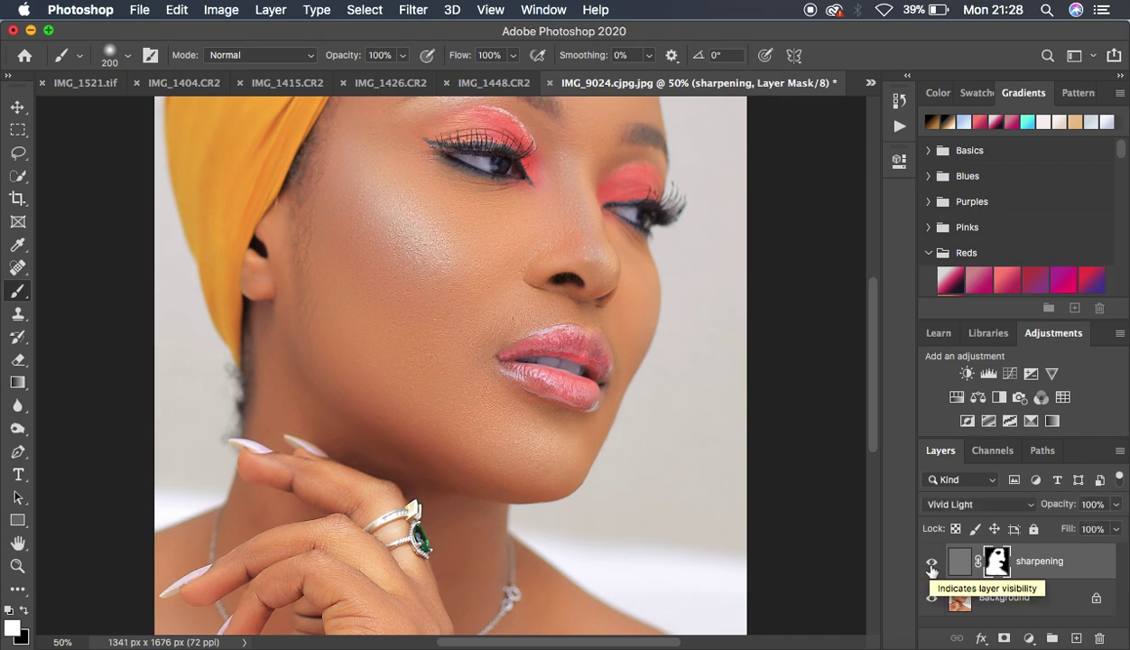
Lower the sharpening layer's opacity to 64% and compare the portrait with and without it
click(1116, 508)
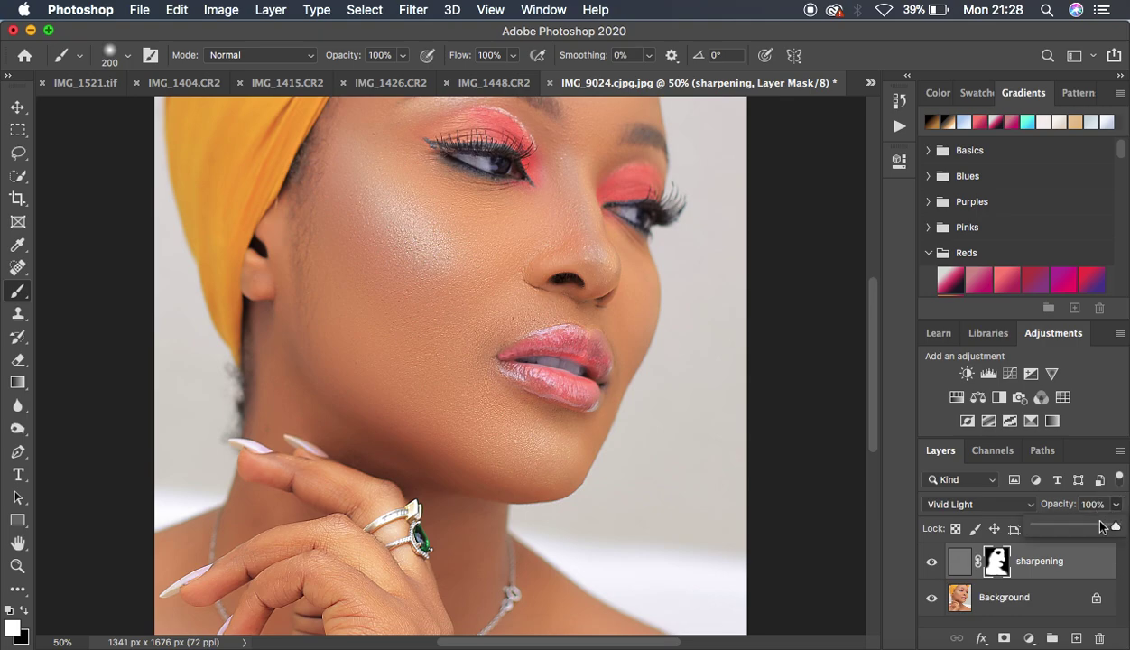
drag(1083, 523, 1087, 529)
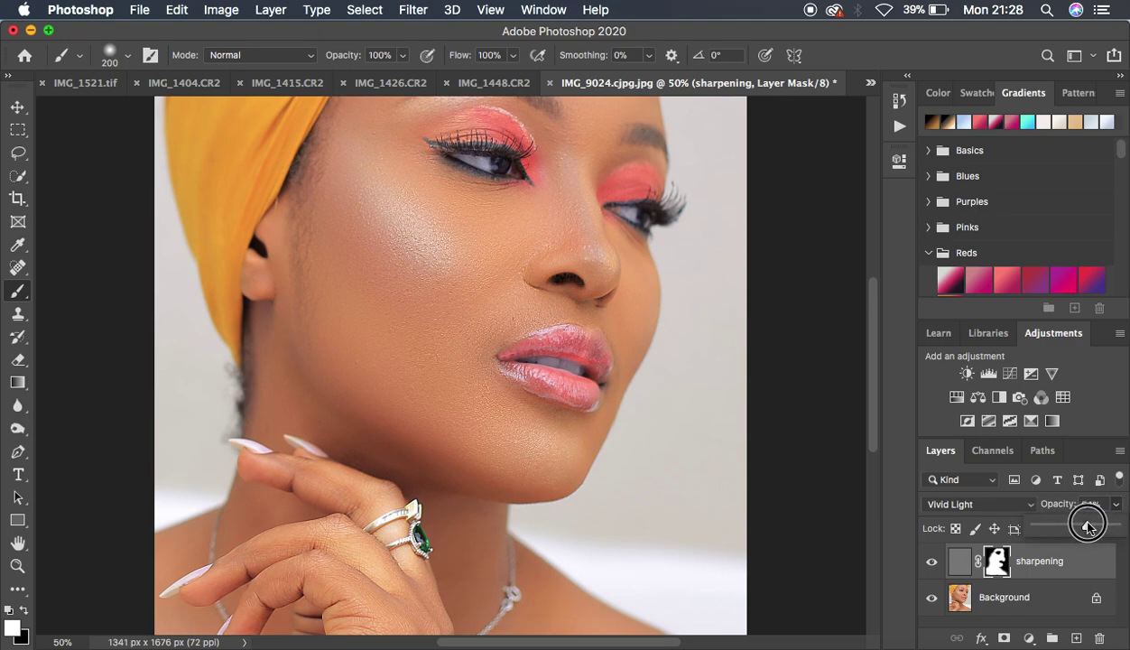
click(932, 562)
click(931, 567)
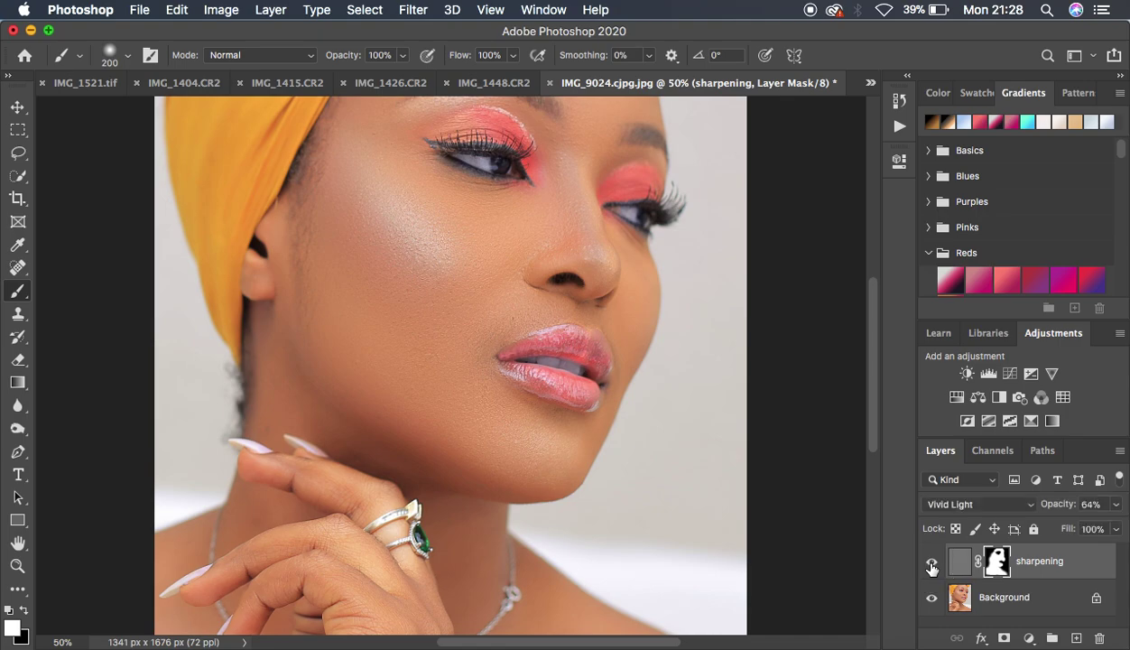
click(931, 567)
click(931, 567)
key(super+minus)
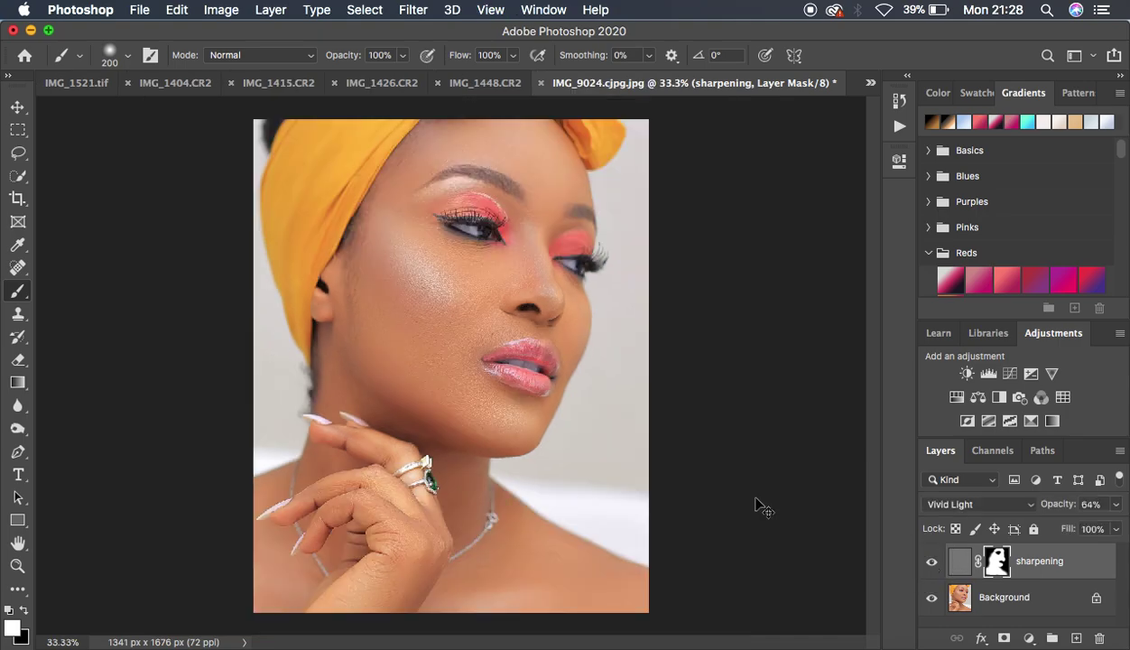
key(super+minus)
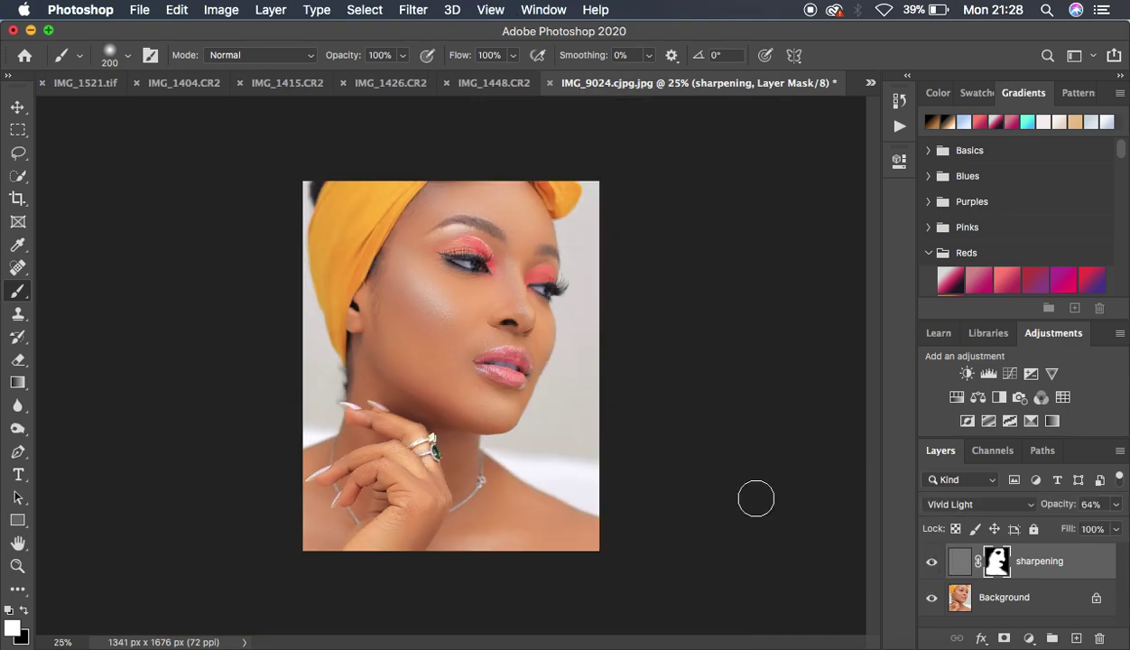